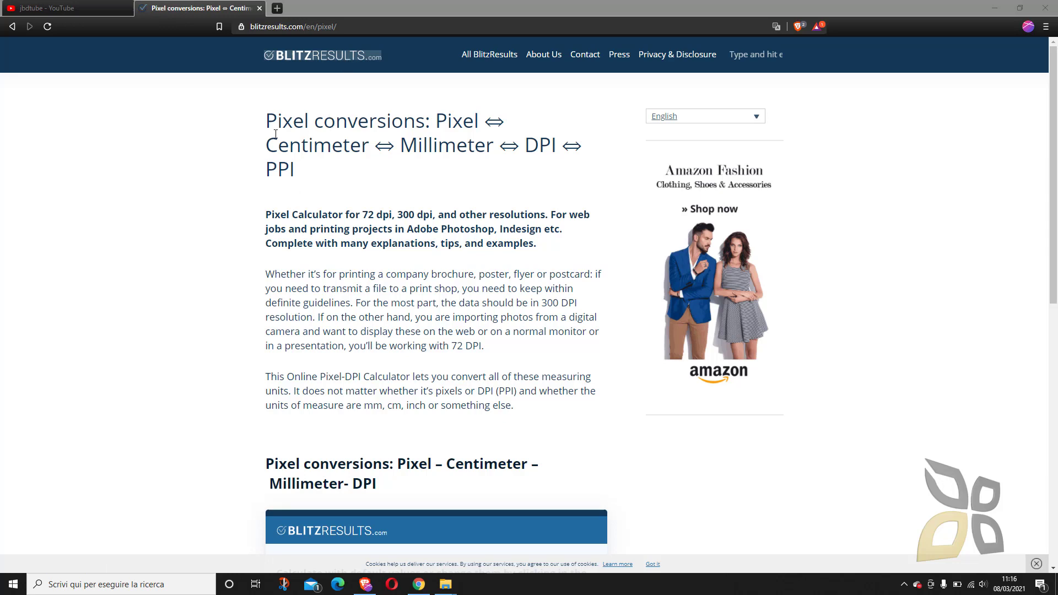
Highlight part of the Pixel conversions page heading.
left_click_drag(325, 123, 380, 122)
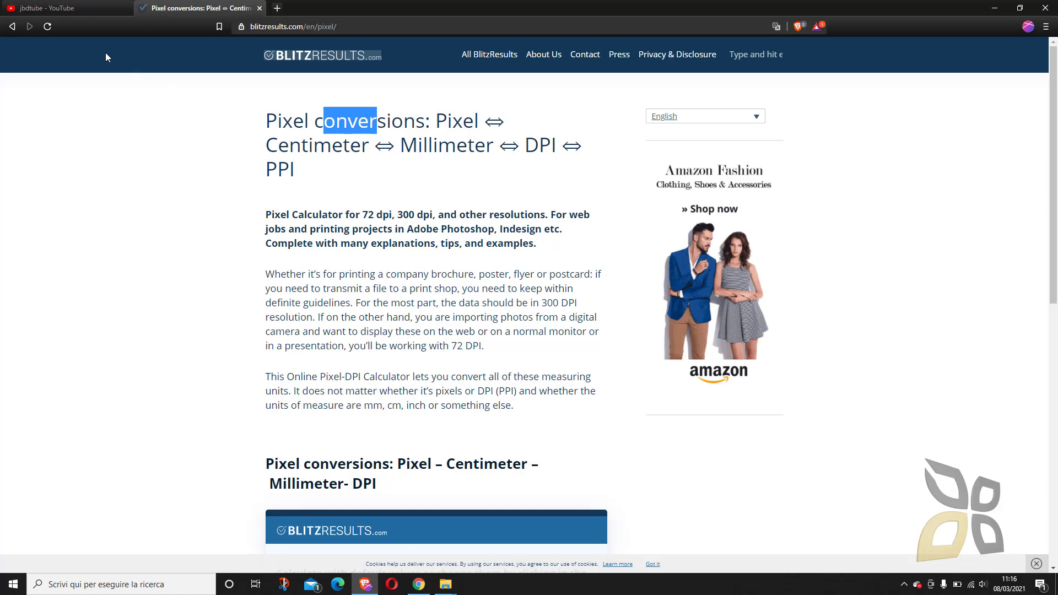
Return to the 'pixel cm converter' results and select words in the search query.
left_click(12, 27)
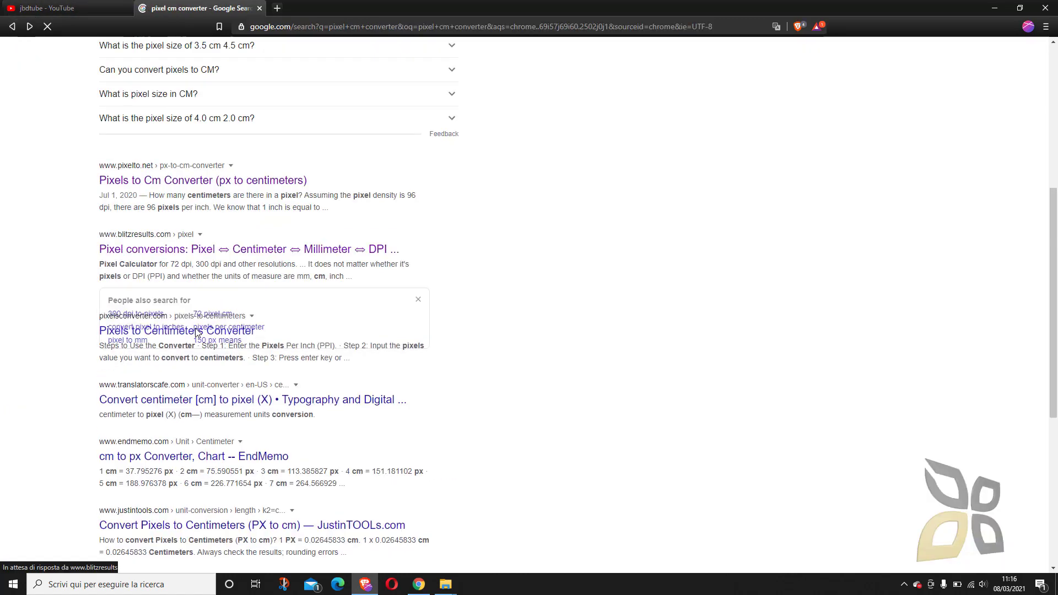
scroll(209, 348, "up", 6)
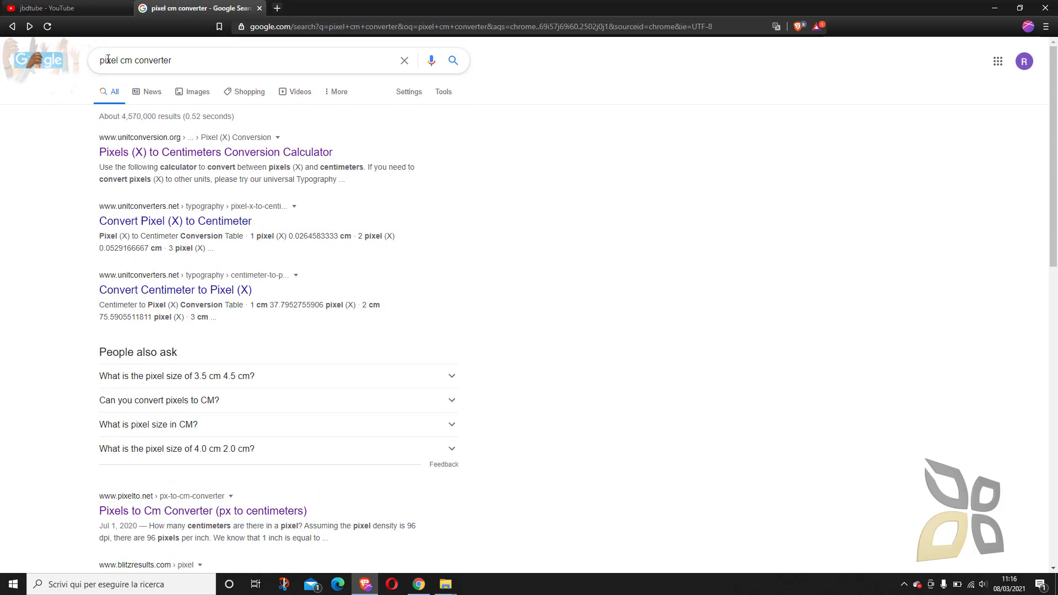
left_click(108, 59)
double_click(108, 59)
left_click(131, 60)
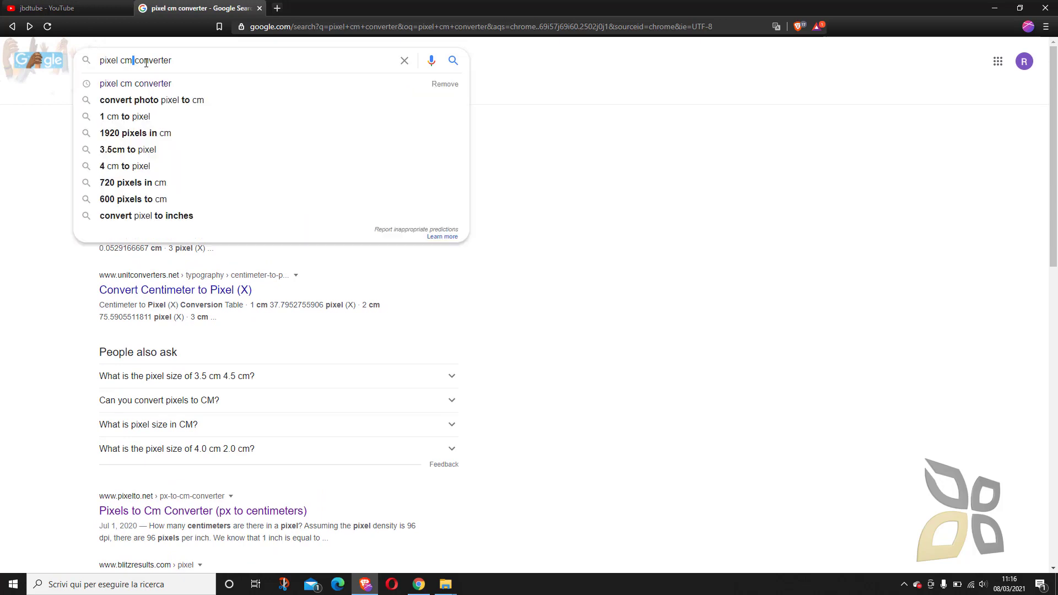
double_click(146, 62)
Scroll down the results and open the blitzresults.com Pixel conversions page.
left_click(32, 219)
scroll(237, 217, "down", 4)
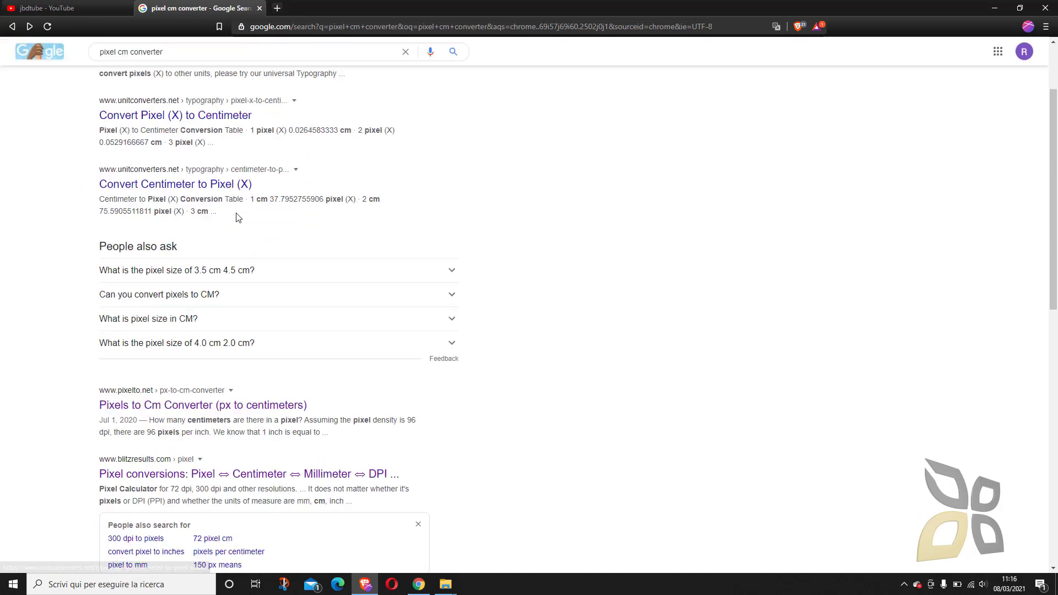
scroll(284, 274, "down", 1)
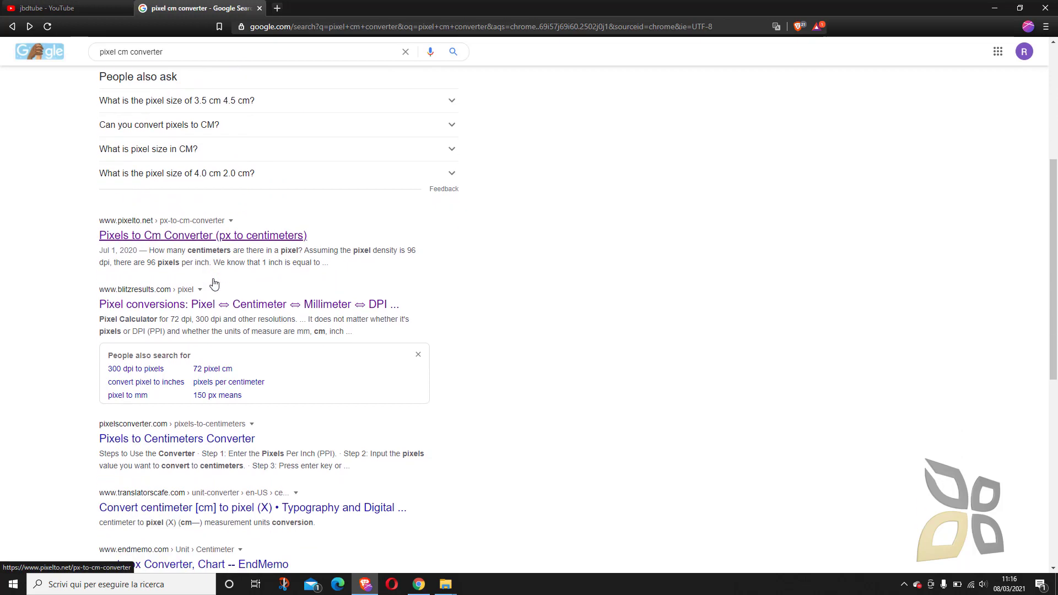
scroll(312, 304, "down", 1)
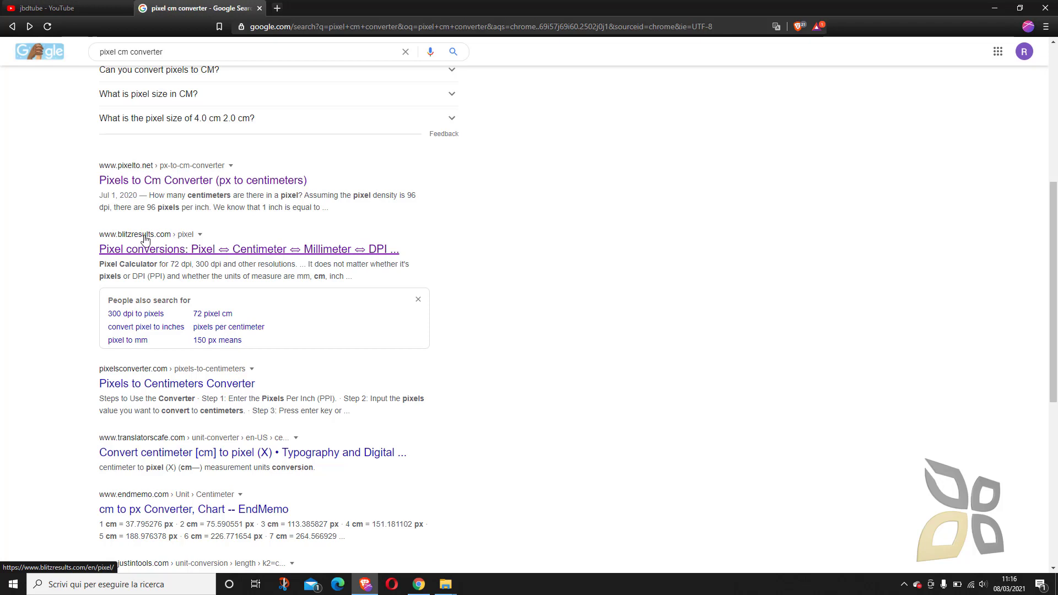
left_click(151, 239)
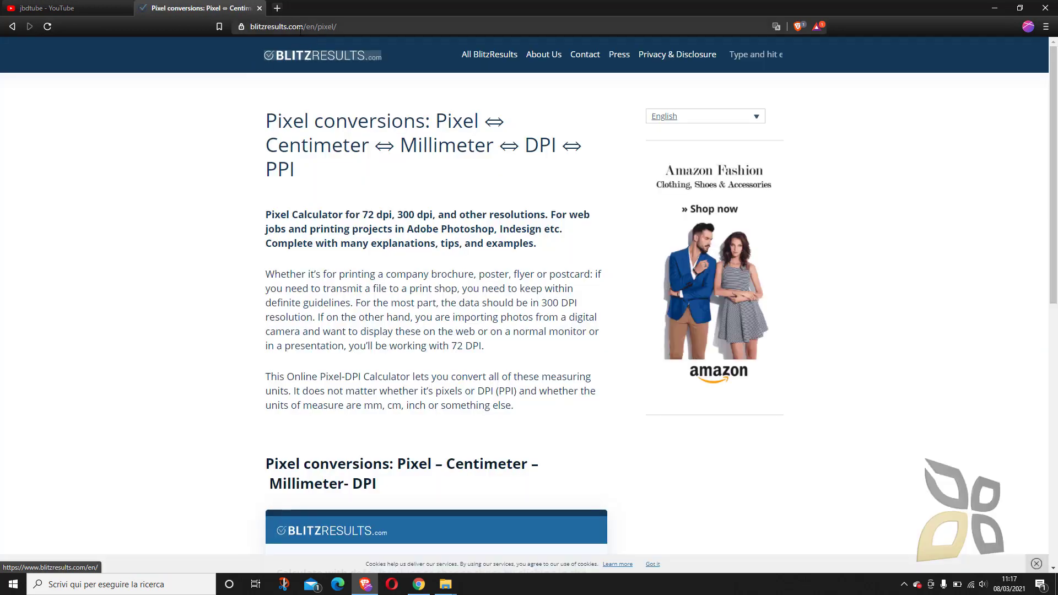
Trim the address to blitzresults.com and load the BlitzResults home page.
left_click(308, 27)
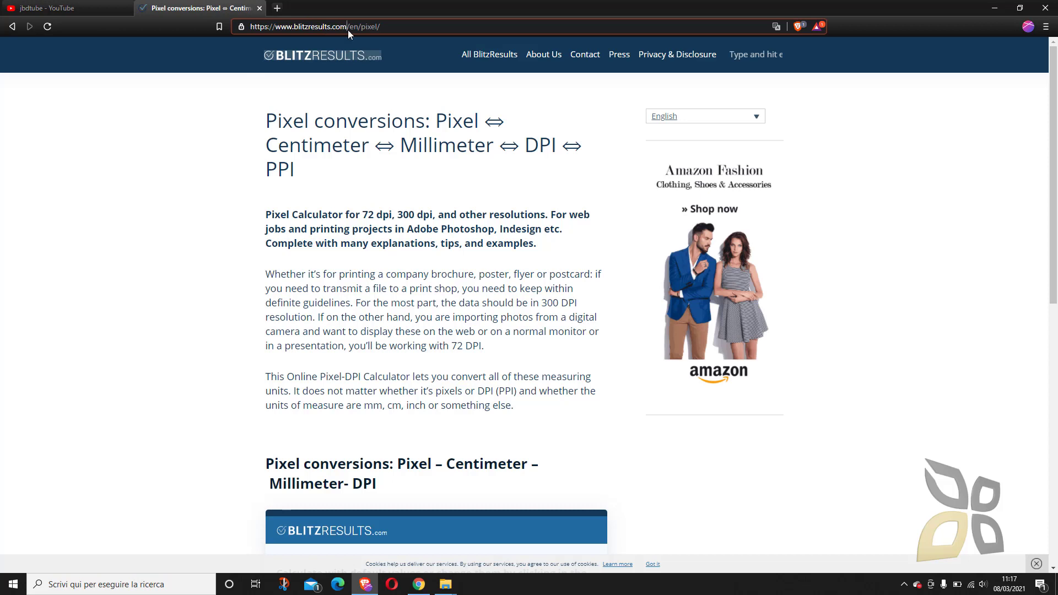
key("BackSpace")
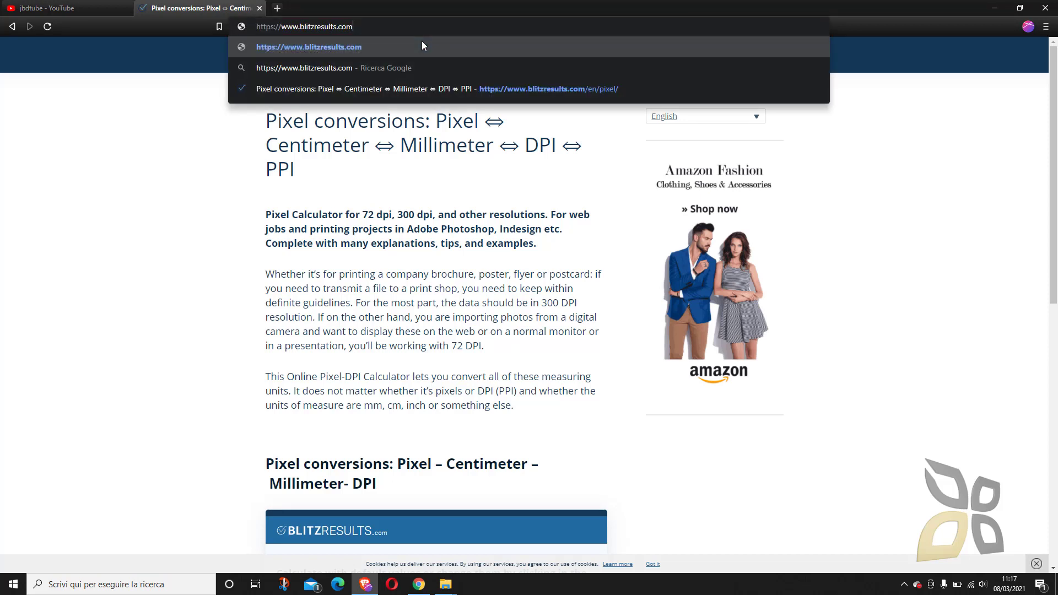
left_click(320, 48)
Browse the home page's calculator categories, then go back to the Pixel conversions page.
scroll(422, 244, "down", 5)
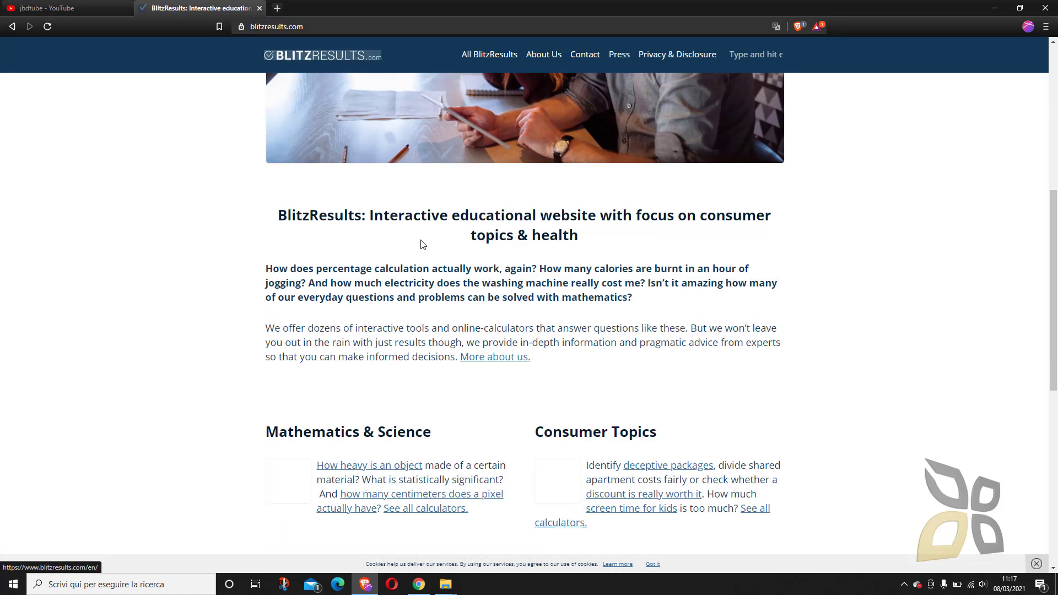
scroll(422, 245, "down", 7)
scroll(601, 161, "up", 2)
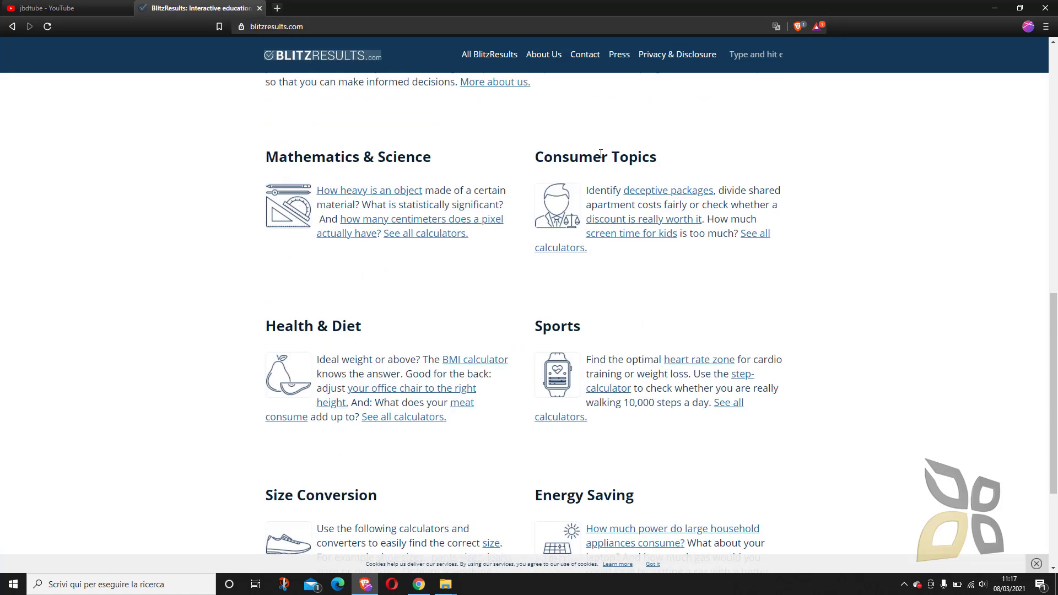
scroll(487, 160, "up", 1)
scroll(465, 292, "down", 2)
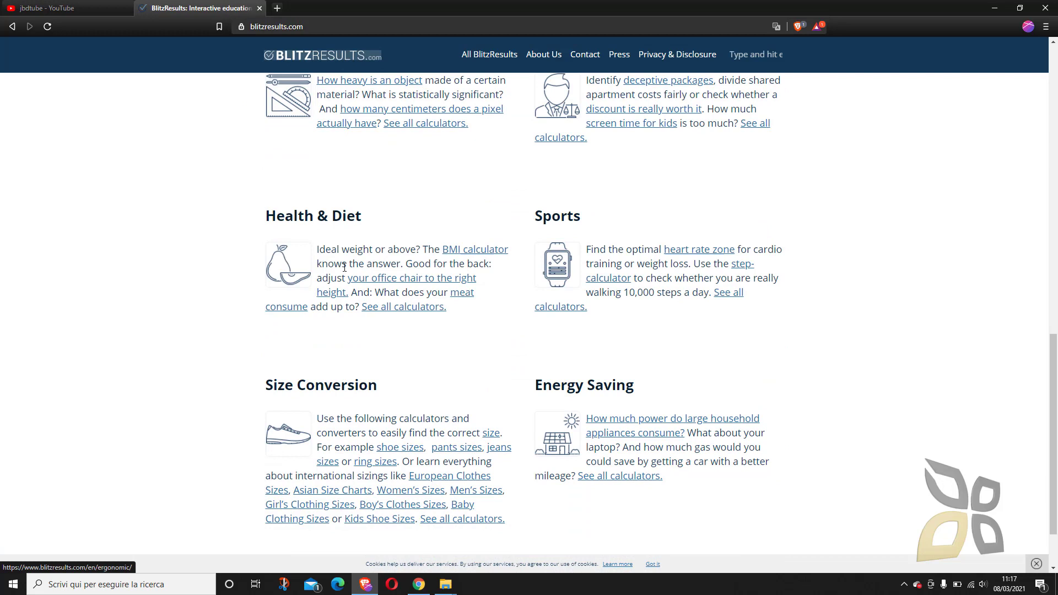
scroll(507, 309, "down", 1)
scroll(573, 332, "down", 1)
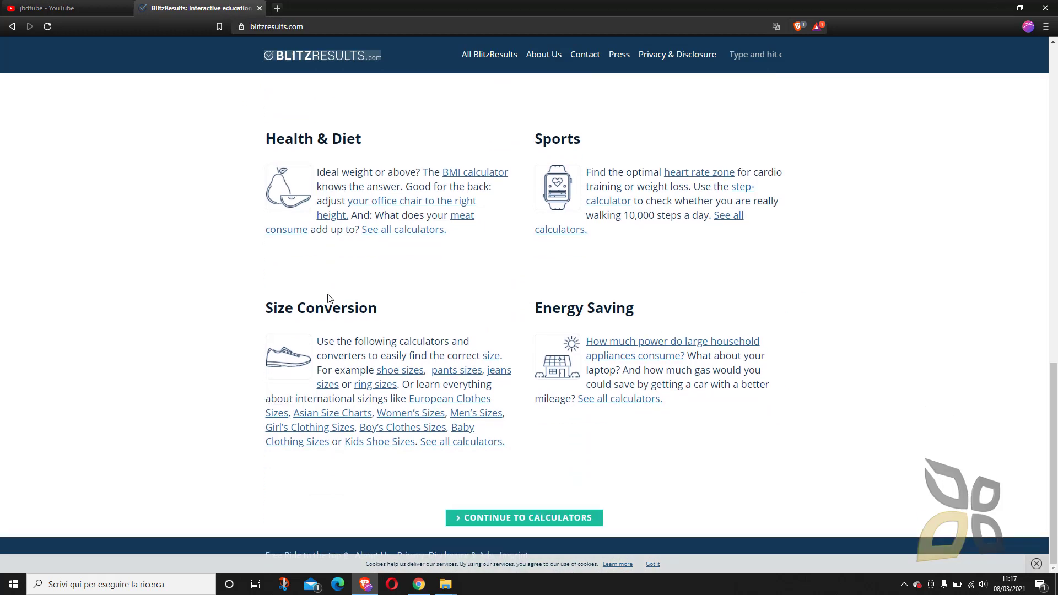
key("alt+Left")
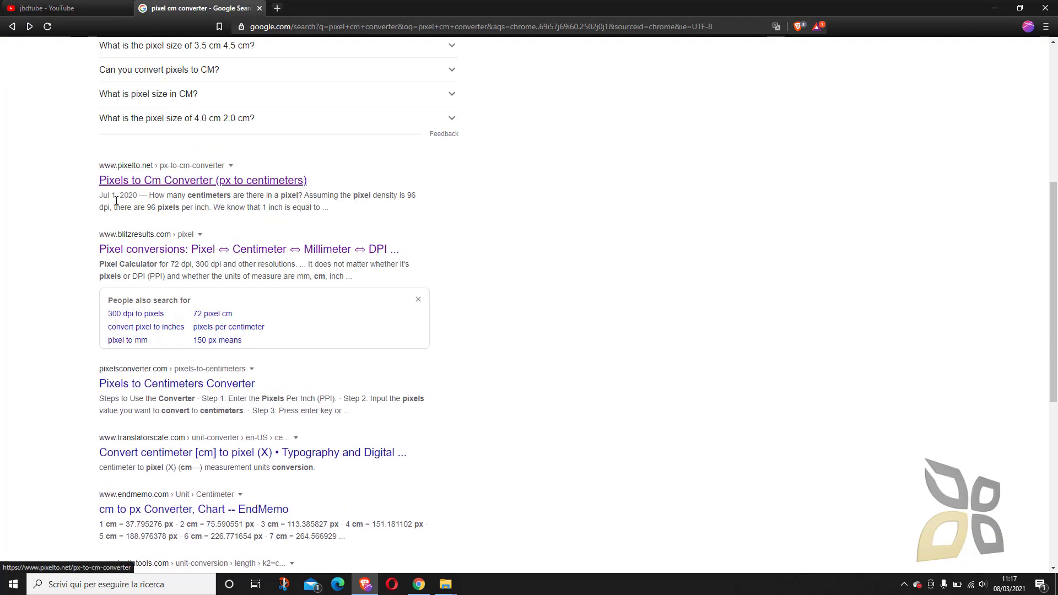
Scroll the Google results and reopen the blitzresults.com Pixel conversions page.
scroll(259, 326, "down", 3)
scroll(265, 327, "up", 2)
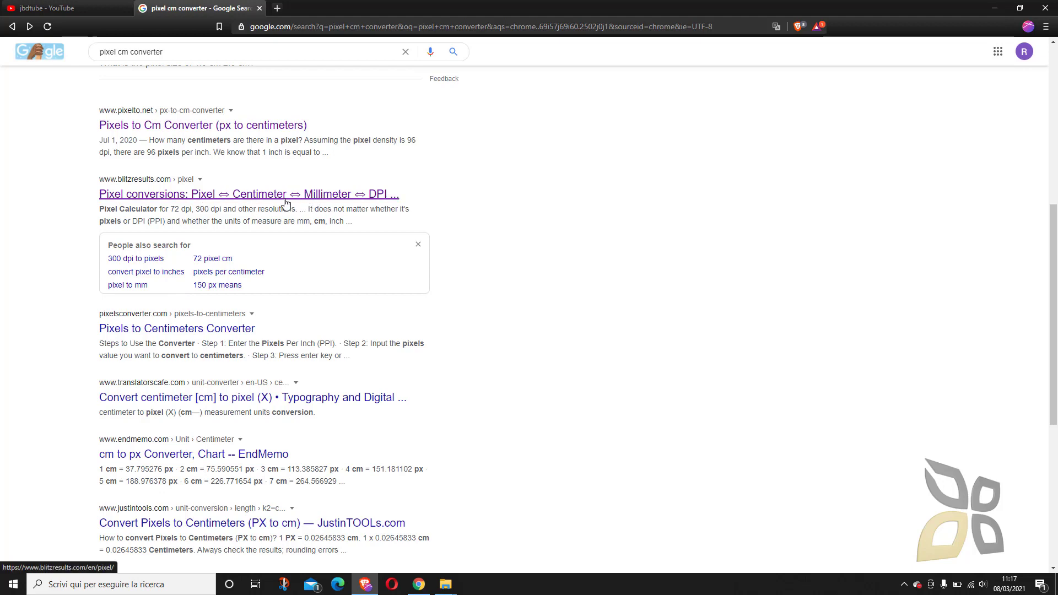
left_click(258, 199)
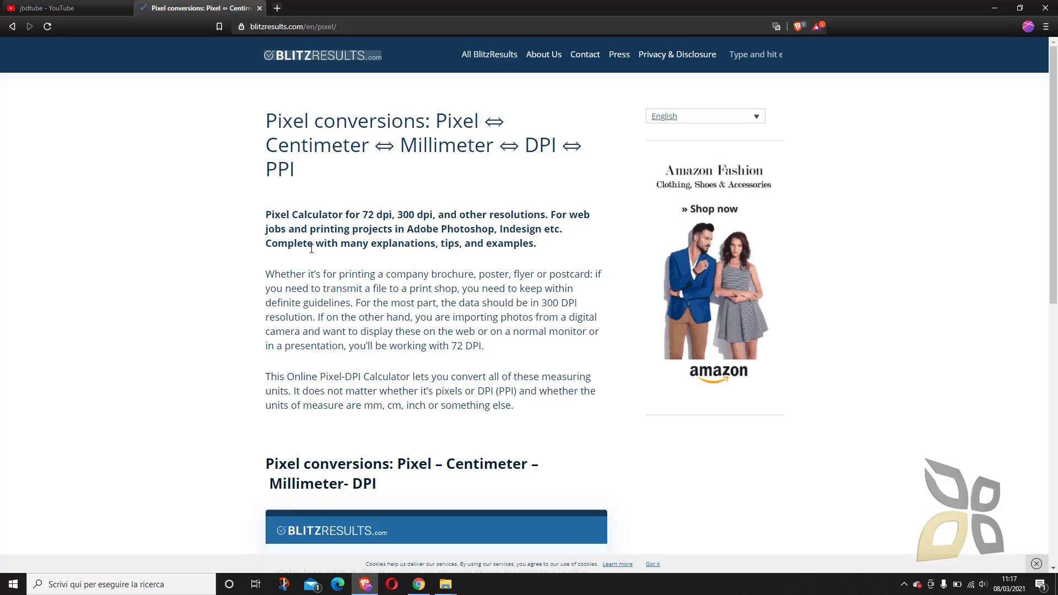
Scroll to the 1280 × 1080 px, 300 dpi calculator, then switch to the YouTube channel tab.
scroll(349, 281, "down", 5)
scroll(349, 282, "down", 1)
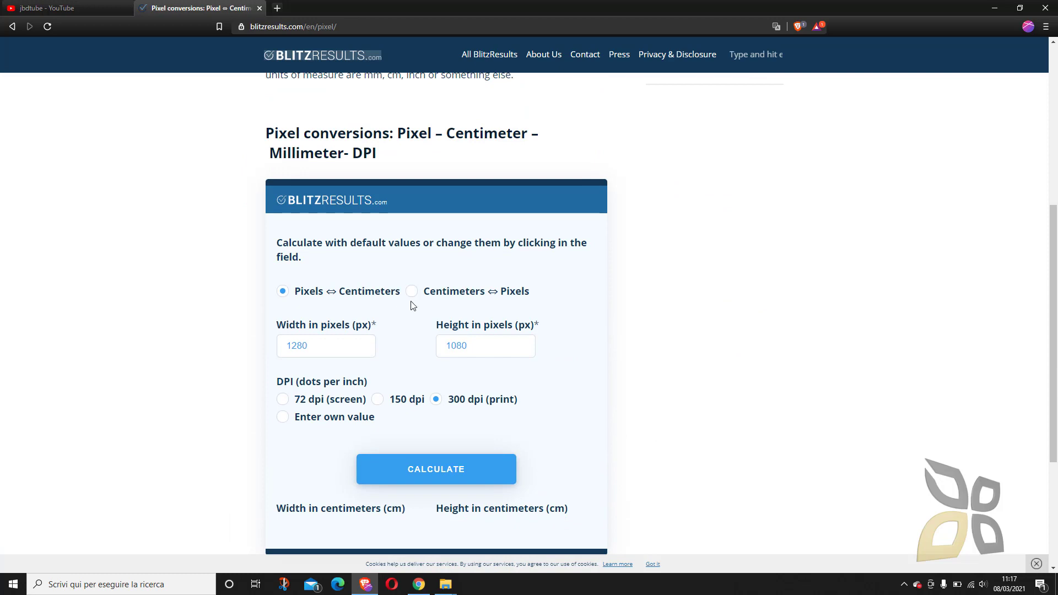
scroll(619, 413, "down", 2)
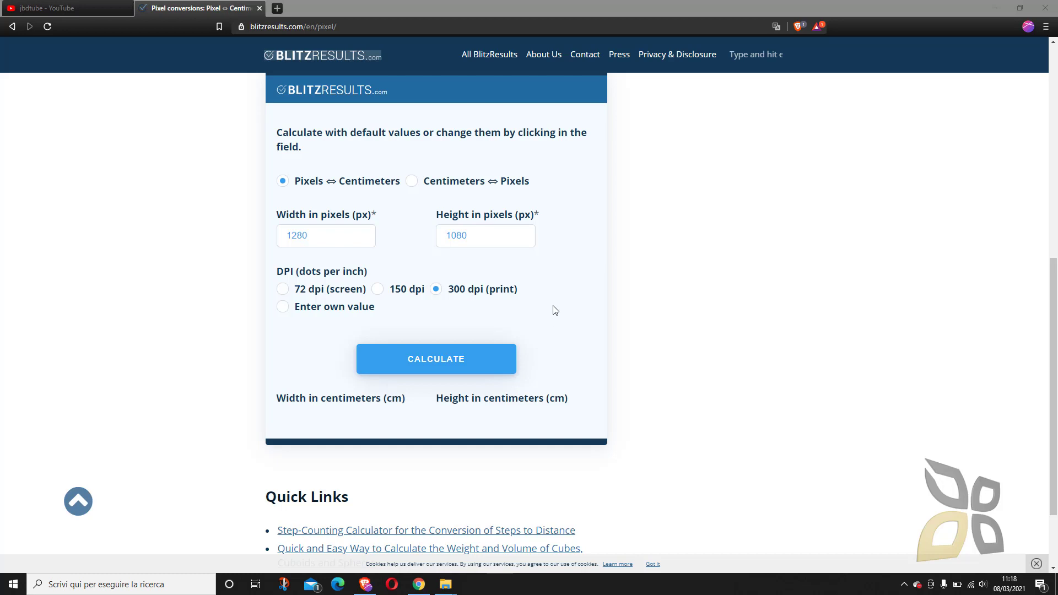
left_click(55, 8)
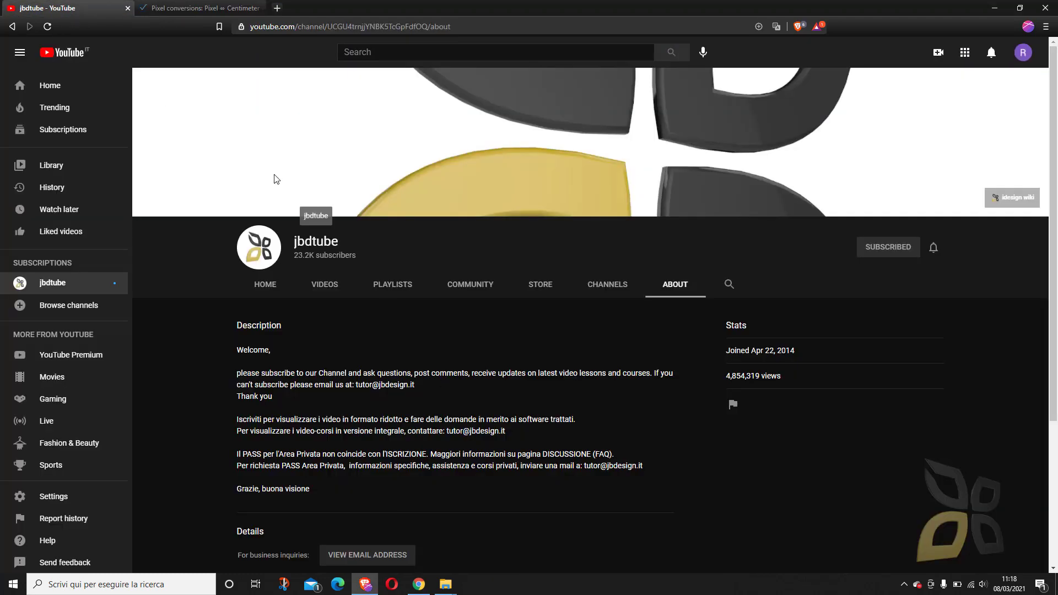
Bring the BlitzResults Pixel conversions tab back to the front.
left_click(146, 4)
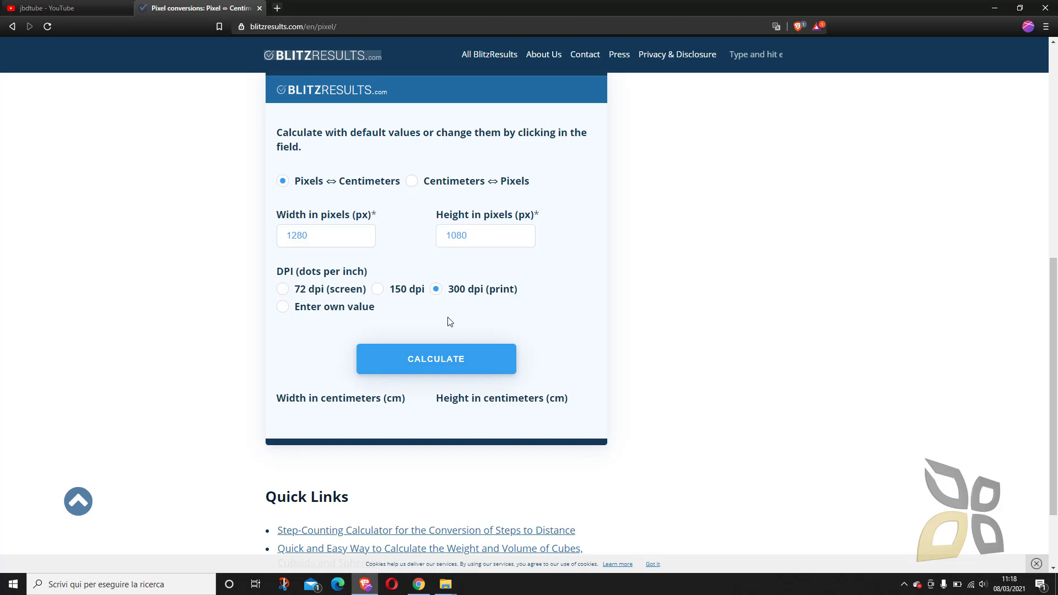
Switch the calculator to Centimeters ⇔ Pixels and check the 21 cm width value.
left_click(413, 182)
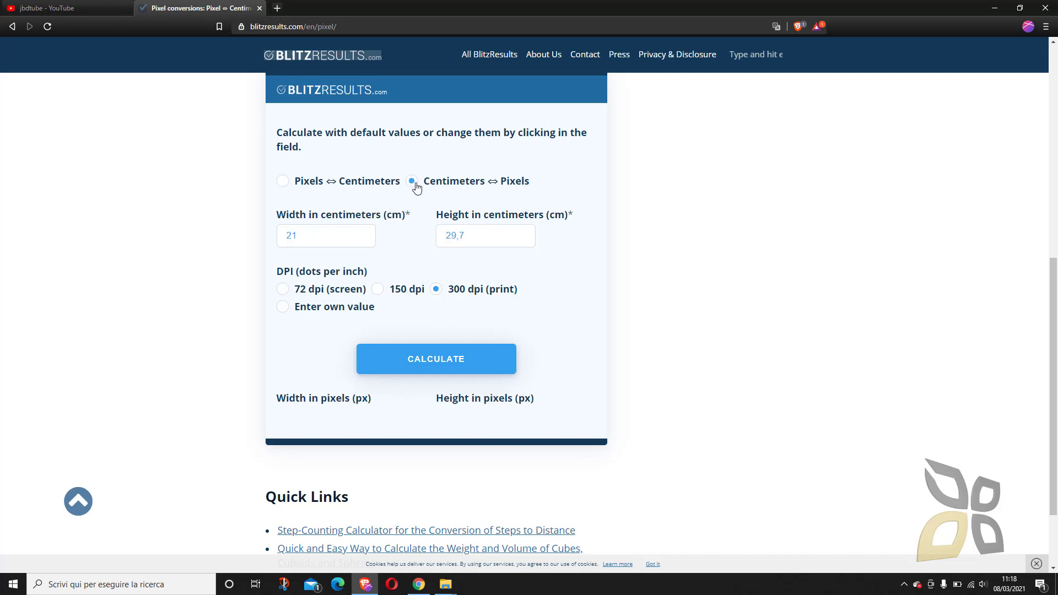
left_click(293, 236)
double_click(287, 236)
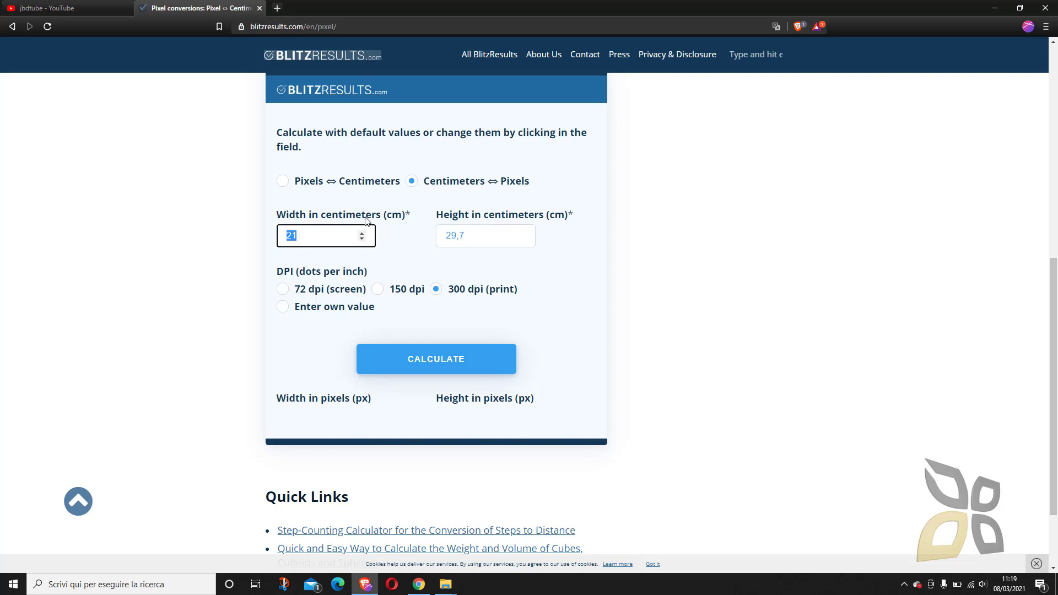
double_click(461, 236)
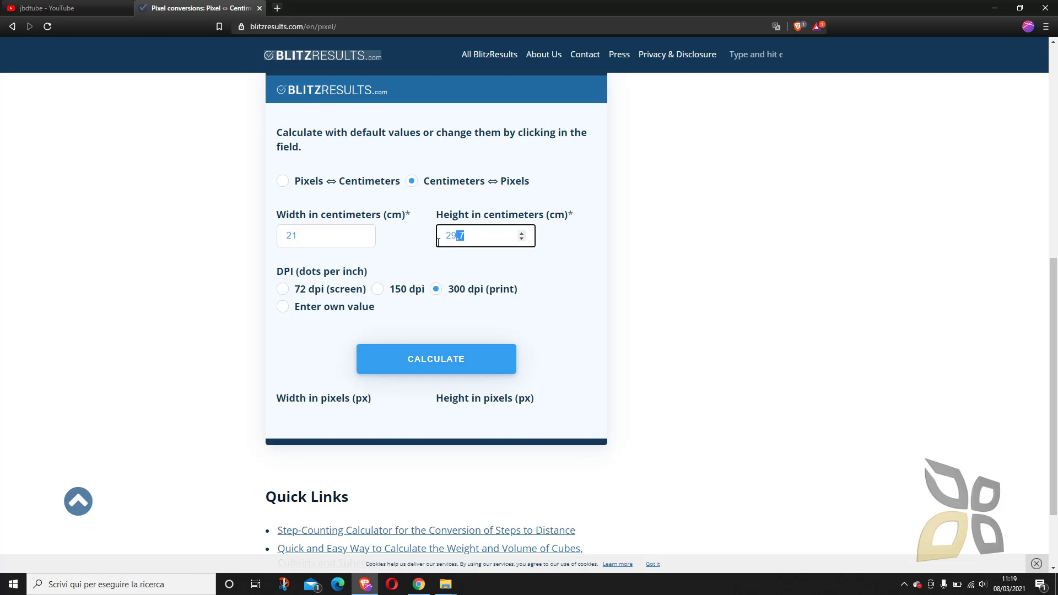
left_click(323, 244)
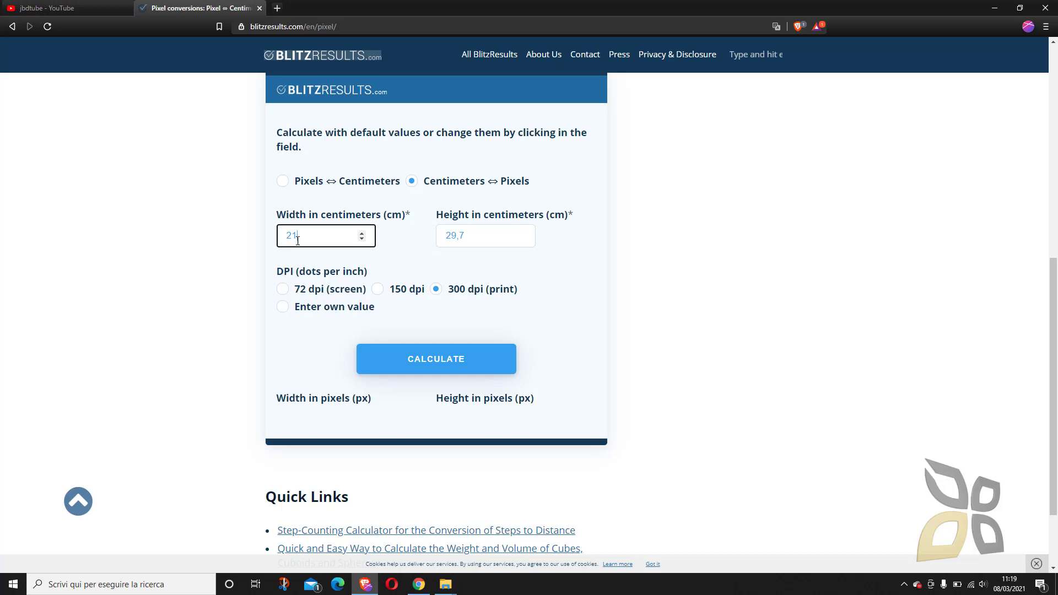
double_click(298, 241)
key("Tab")
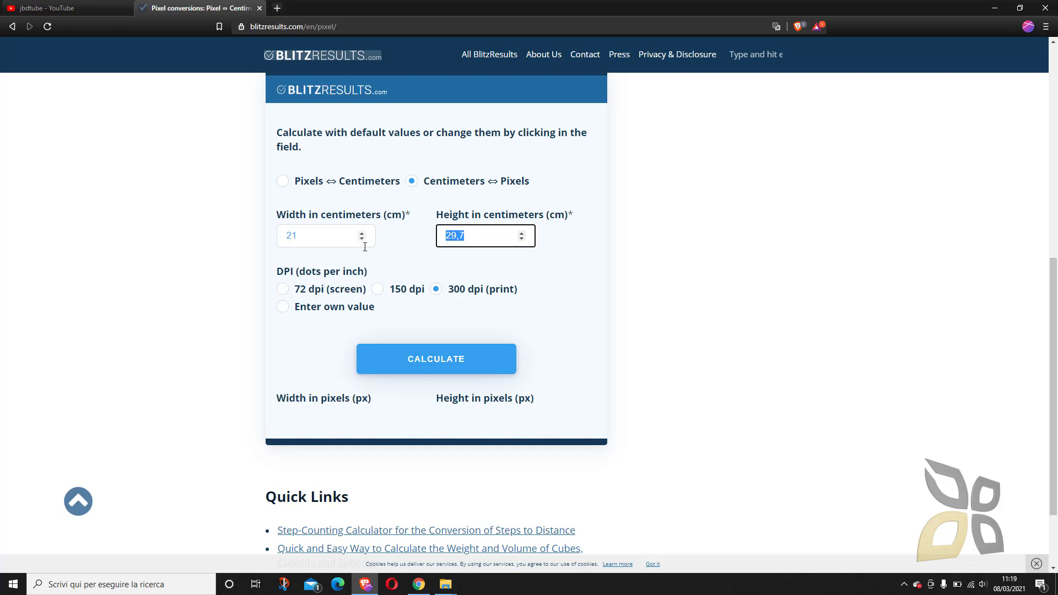
Confirm 21 × 29,7 cm and review the DPI options, keeping 300 dpi (print).
left_click(329, 245)
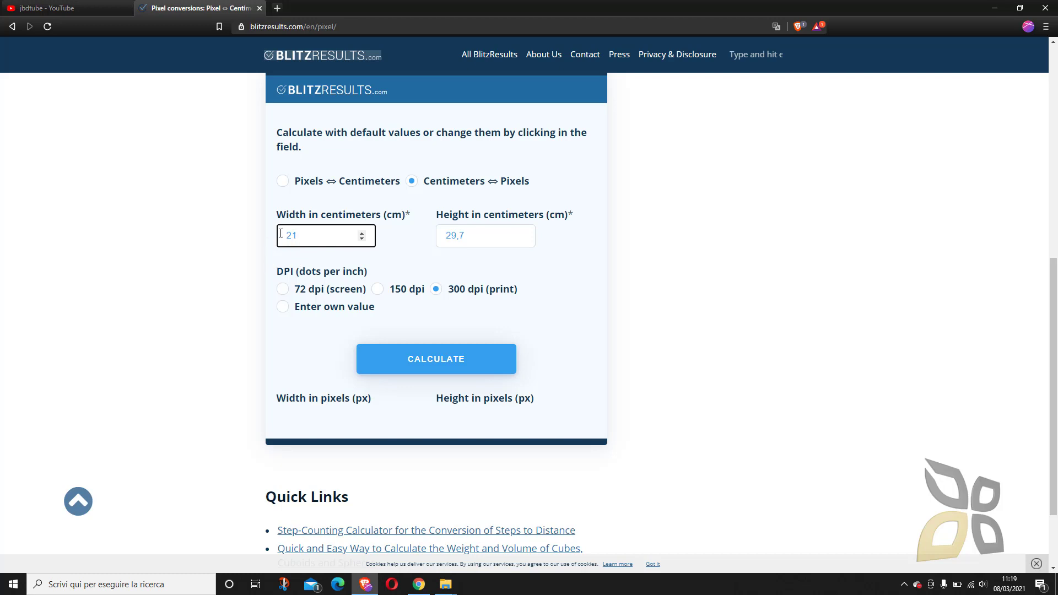
double_click(466, 238)
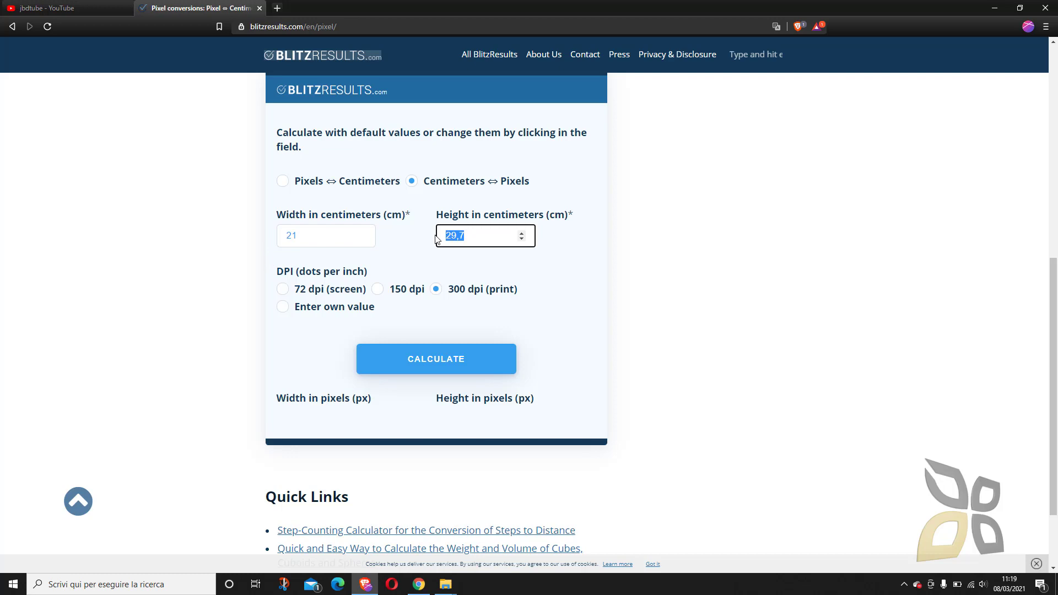
left_click(327, 237)
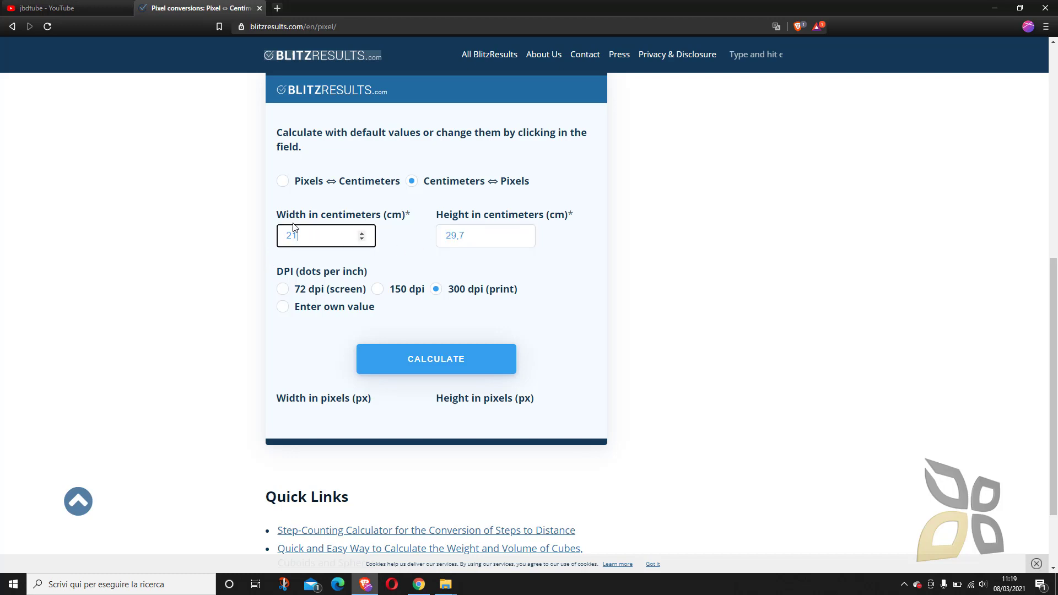
double_click(296, 238)
double_click(469, 243)
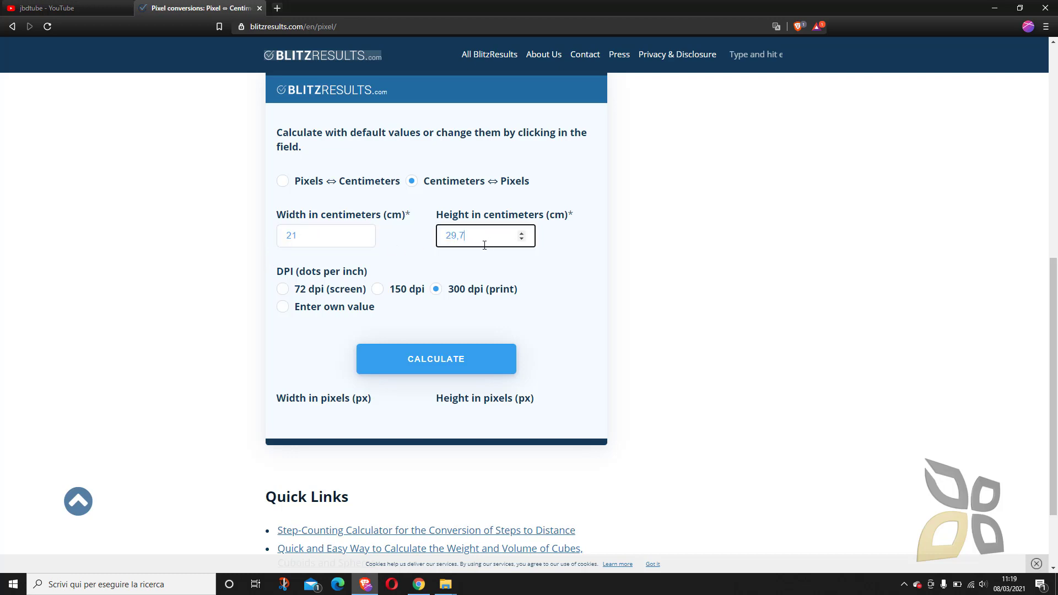
left_click(428, 232)
scroll(496, 255, "down", 1)
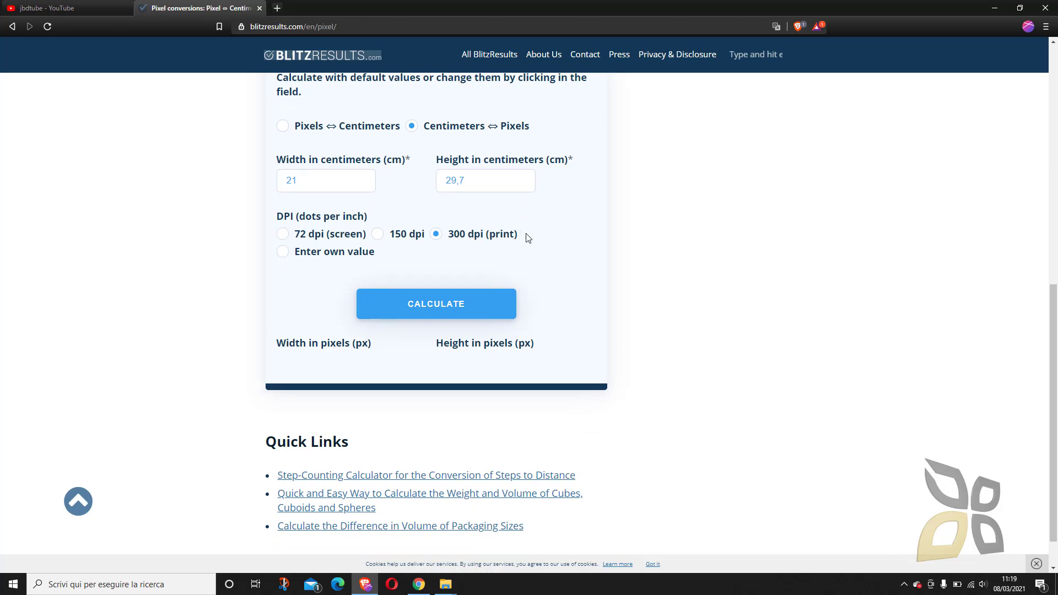
left_click_drag(524, 237, 510, 240)
Calculate and highlight the 2.480 × 3.508 pixel result.
left_click(544, 238)
left_click(428, 312)
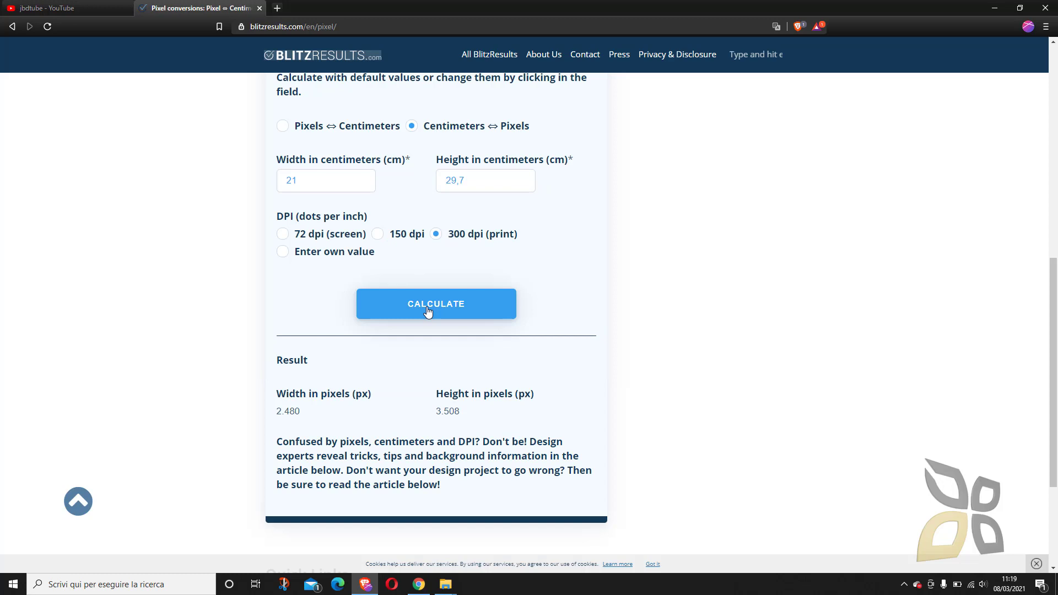
scroll(458, 288, "down", 2)
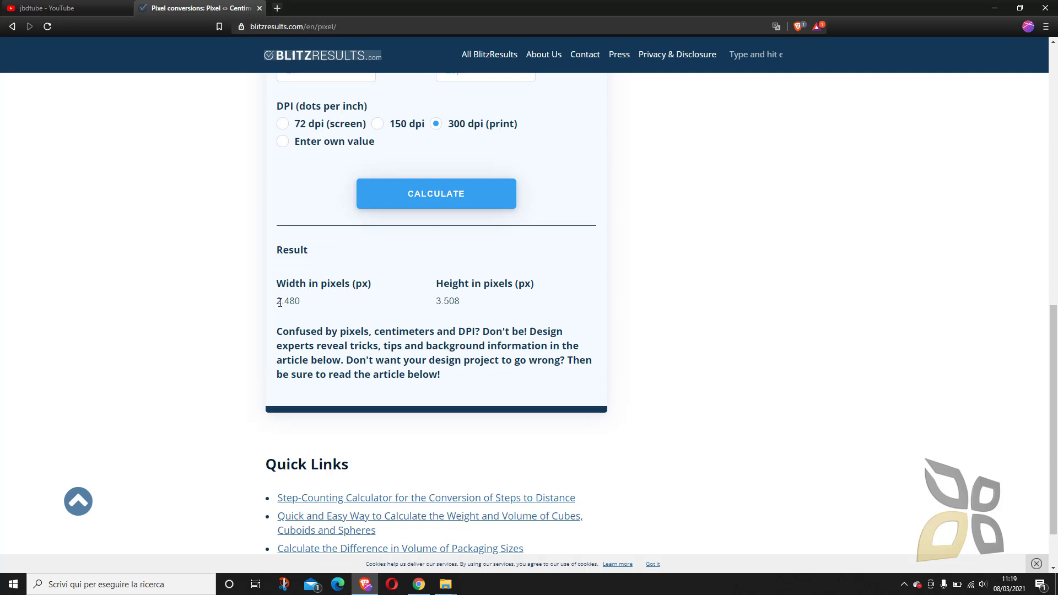
left_click_drag(278, 301, 301, 303)
double_click(442, 302)
left_click(425, 315)
Return to the width field and scroll through the page below the results.
scroll(424, 315, "up", 3)
left_click(300, 236)
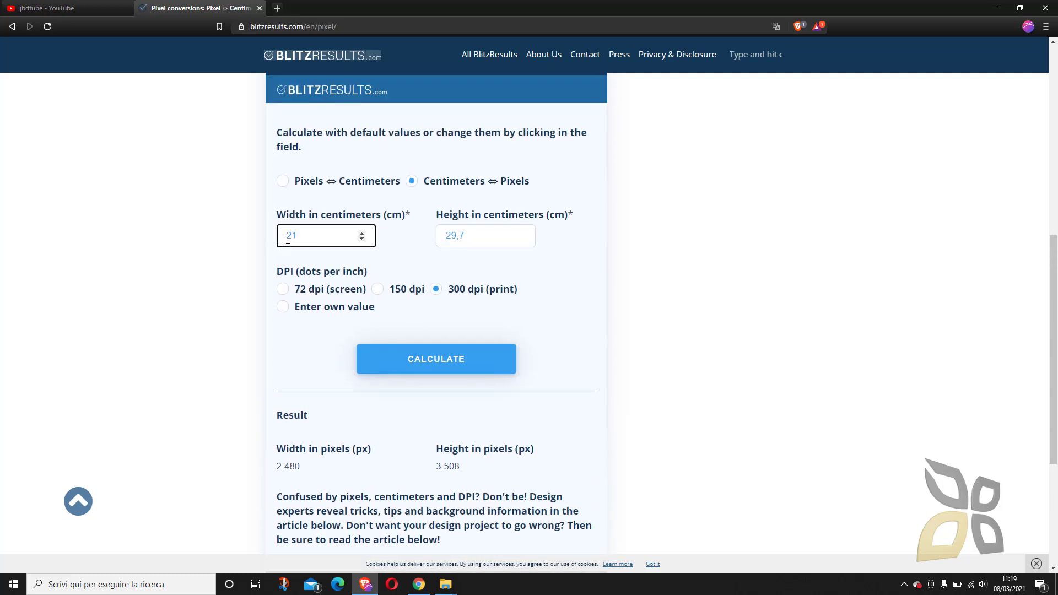
scroll(444, 284, "down", 1)
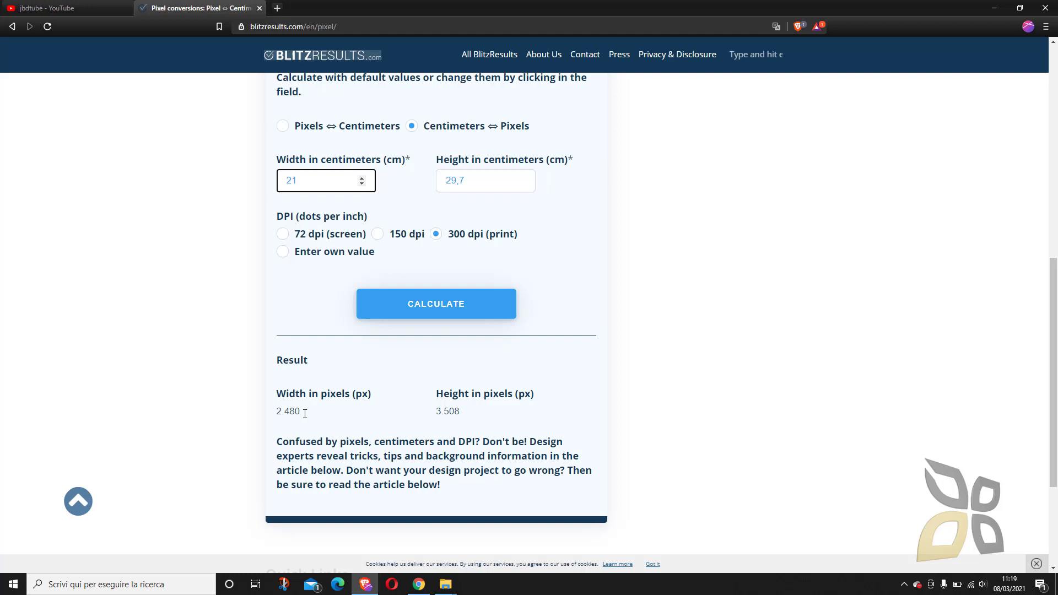
scroll(318, 399, "down", 1)
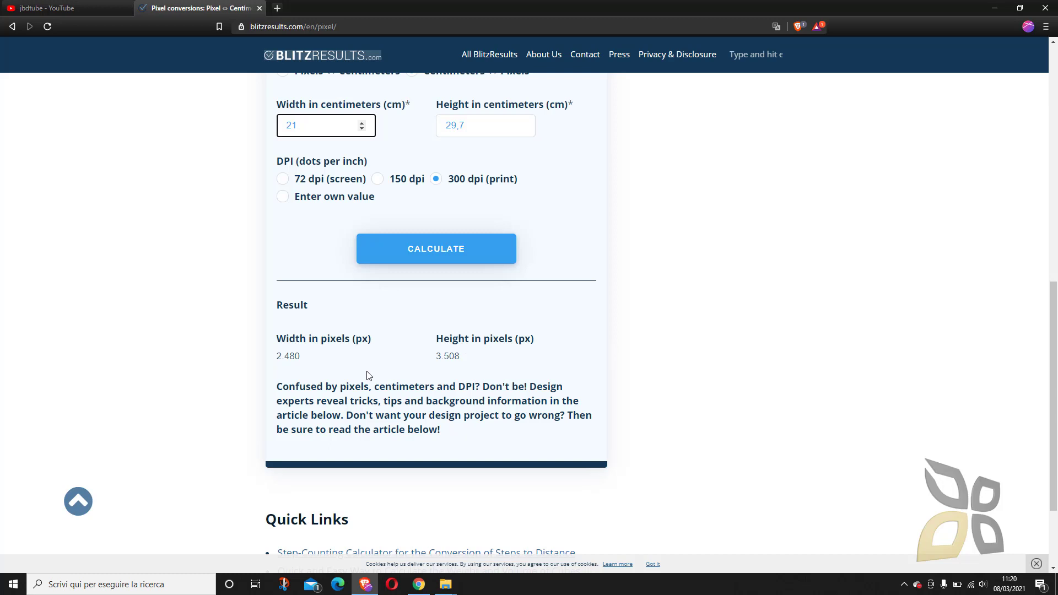
scroll(369, 375, "up", 3)
scroll(367, 386, "down", 2)
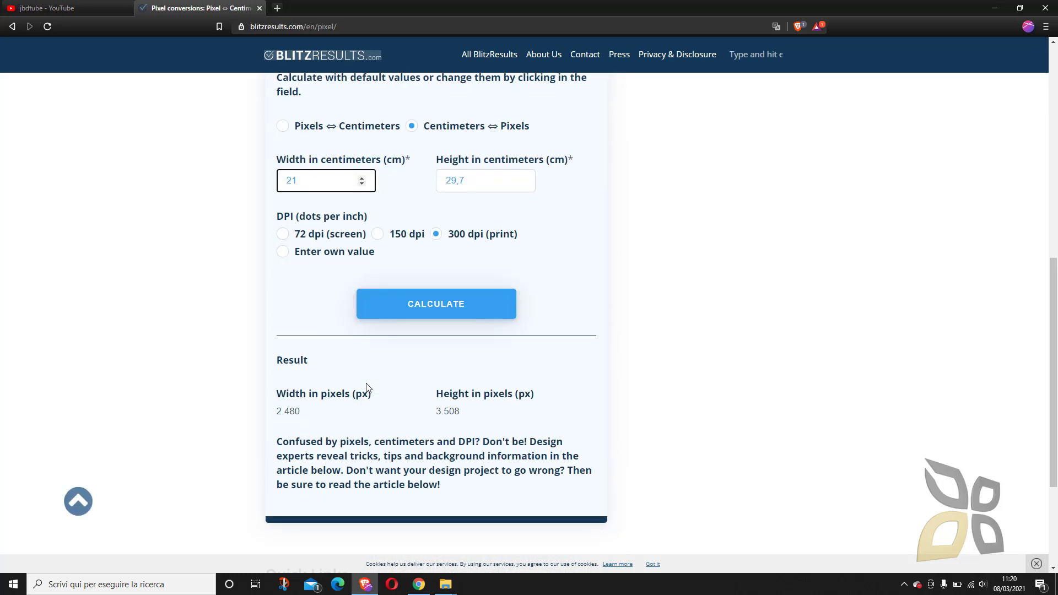
scroll(368, 387, "down", 1)
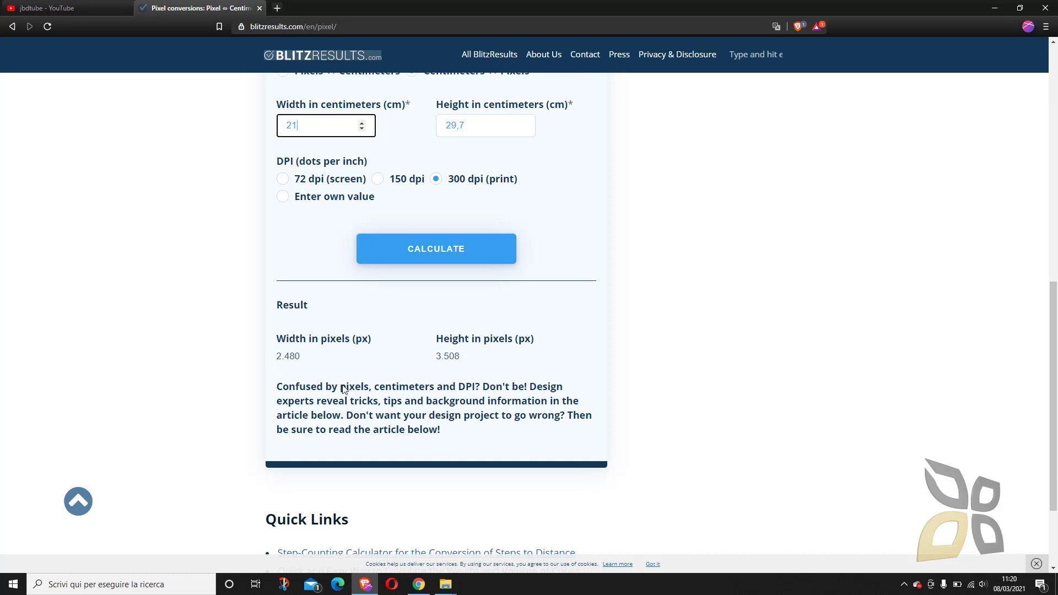
Change the size to 10 × 10 cm, recalculate and point out the 1.181 × 1.181 pixel result.
scroll(346, 389, "up", 2)
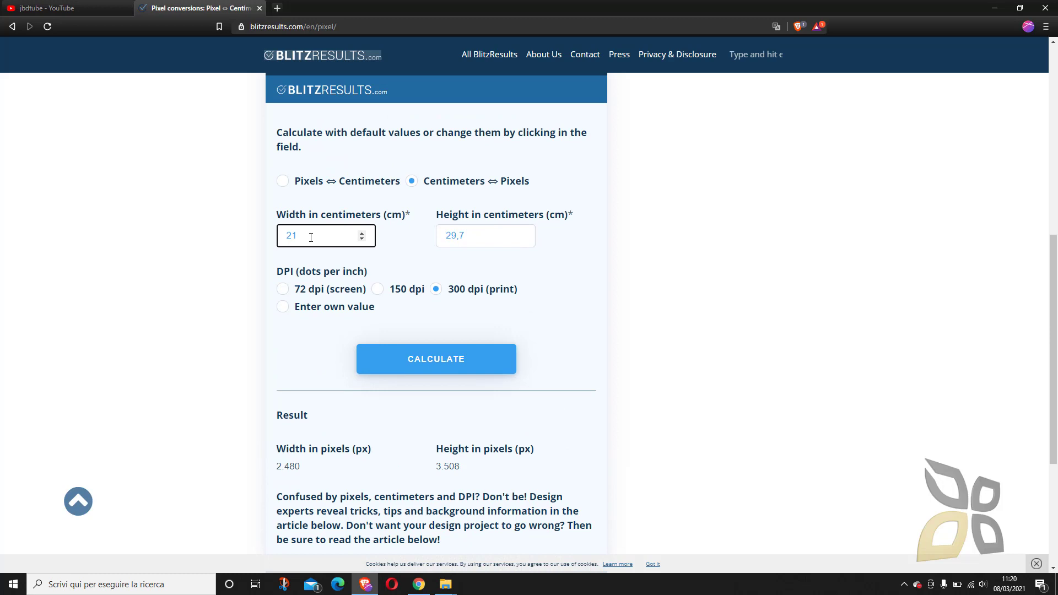
double_click(313, 236)
type("10")
key("Tab")
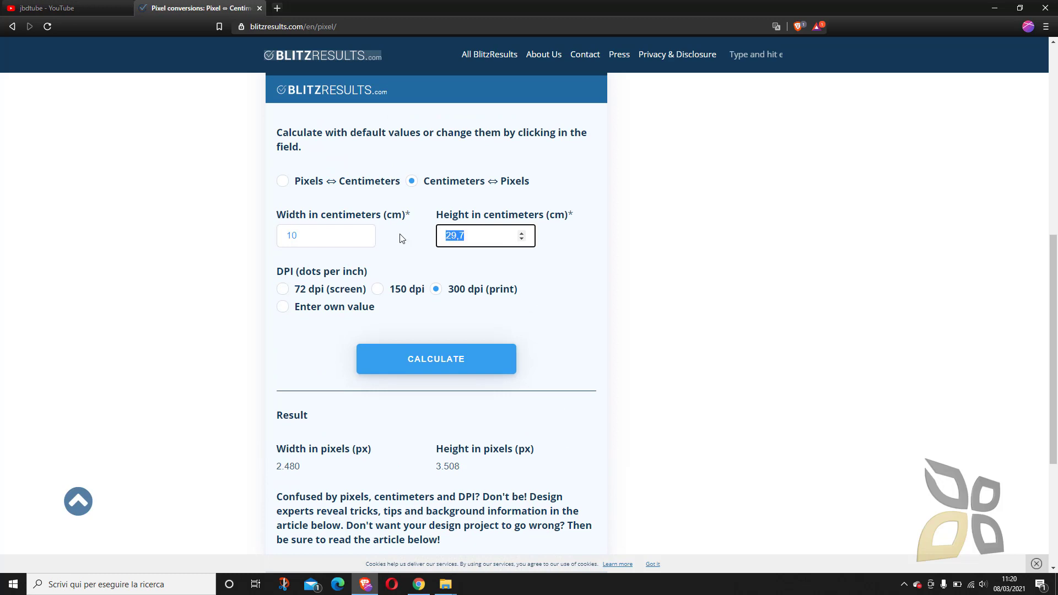
type("10")
left_click(664, 252)
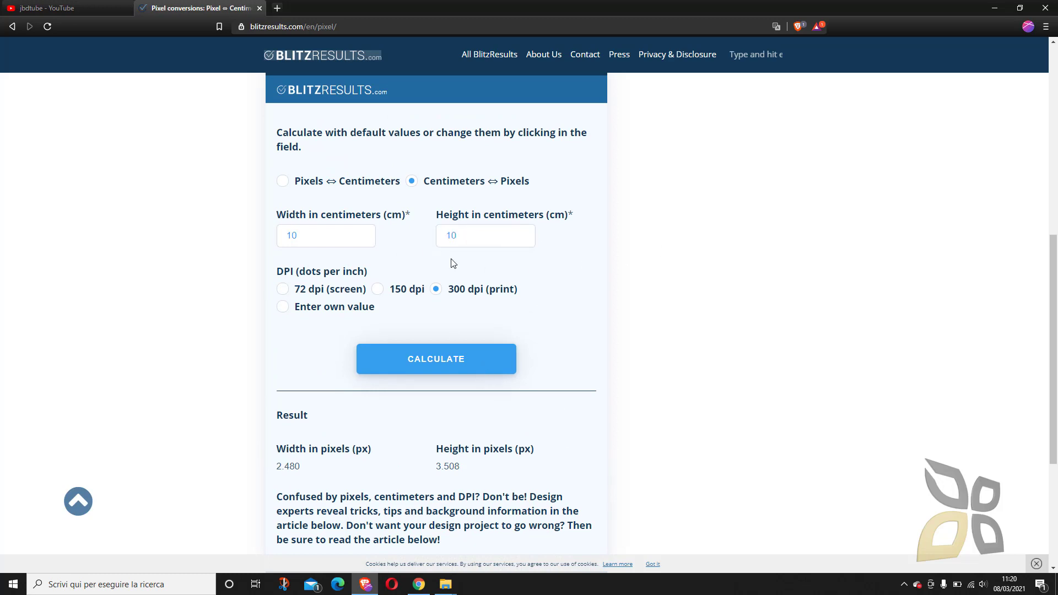
left_click(455, 354)
left_click_drag(286, 472, 300, 466)
left_click_drag(455, 467, 445, 467)
left_click(456, 467)
Search Google for 'resize pixel' from a new browser tab.
left_click(278, 8)
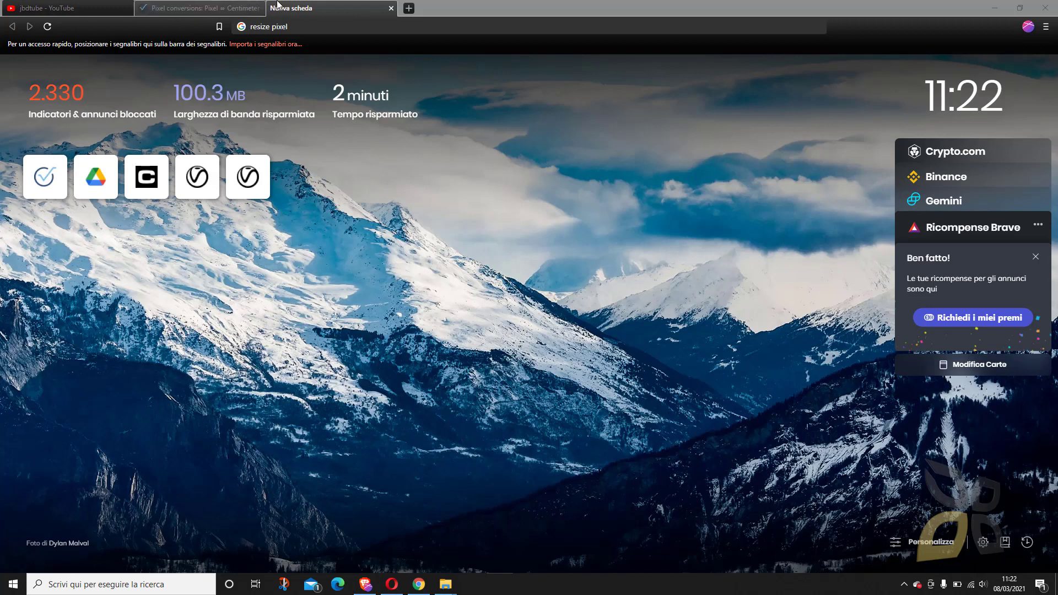
left_click(279, 29)
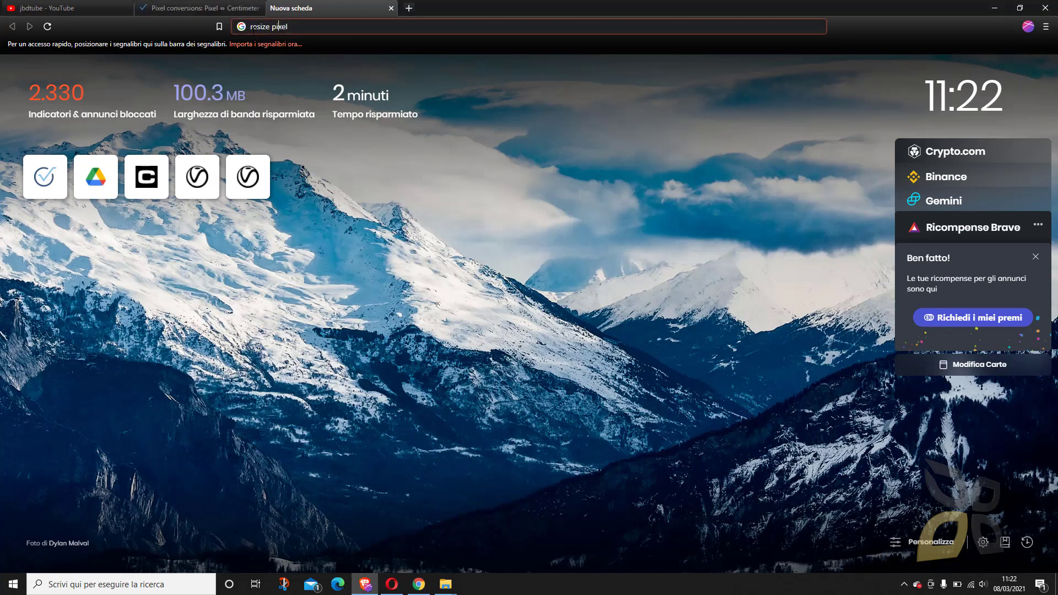
left_click_drag(251, 27, 270, 32)
left_click(303, 30)
key("Return")
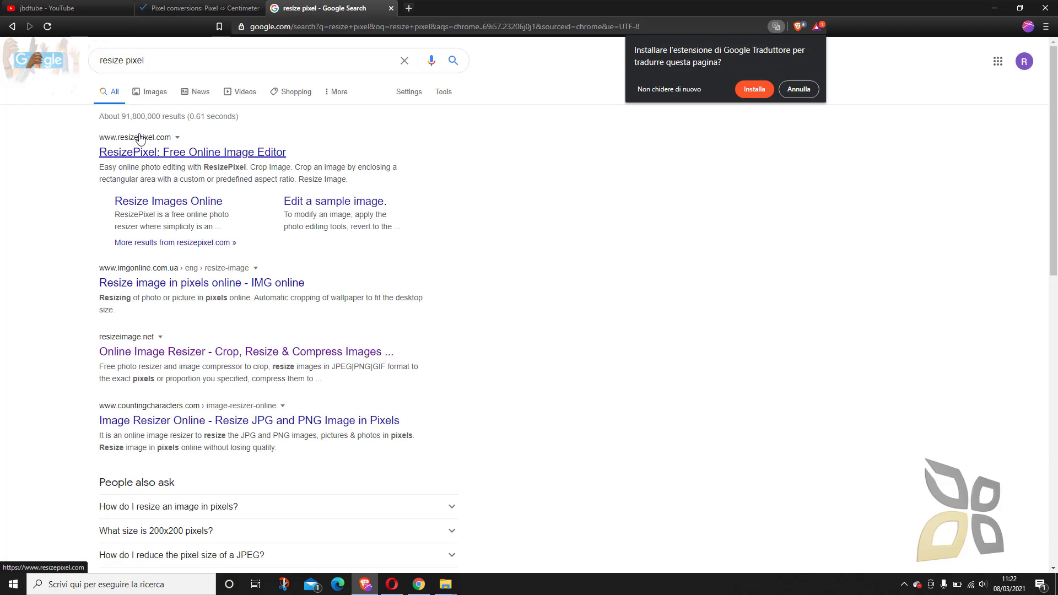
On ResizePixel, upload the blender 1 image from the Download folder.
left_click(122, 155)
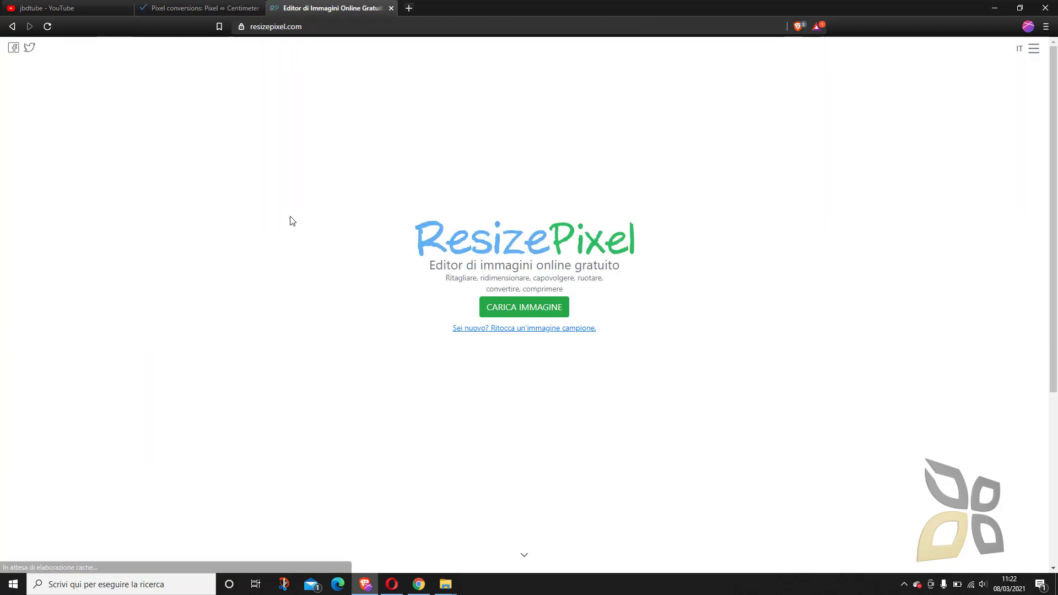
left_click(516, 314)
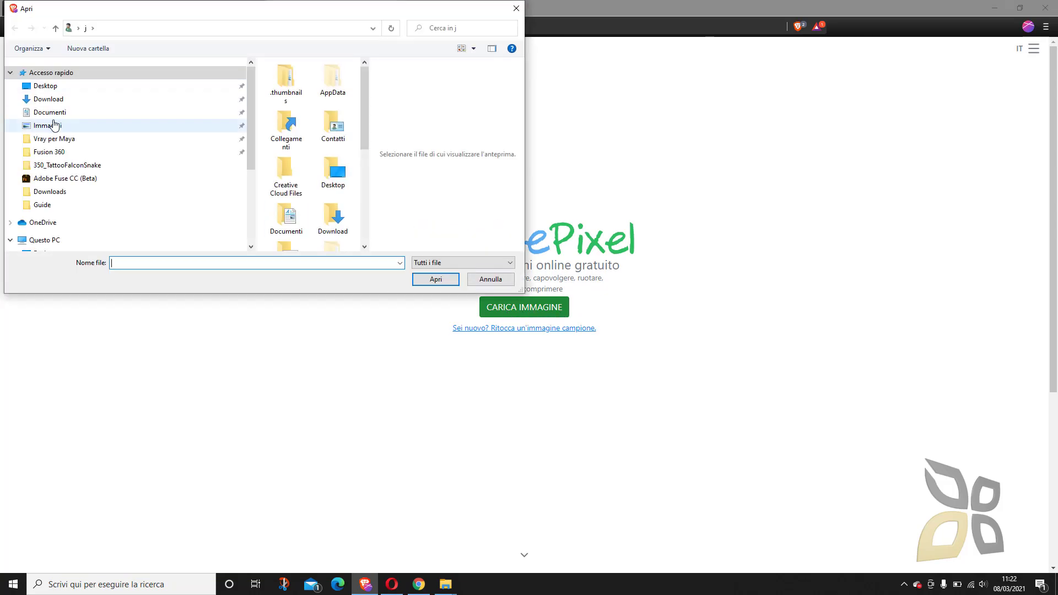
left_click(56, 100)
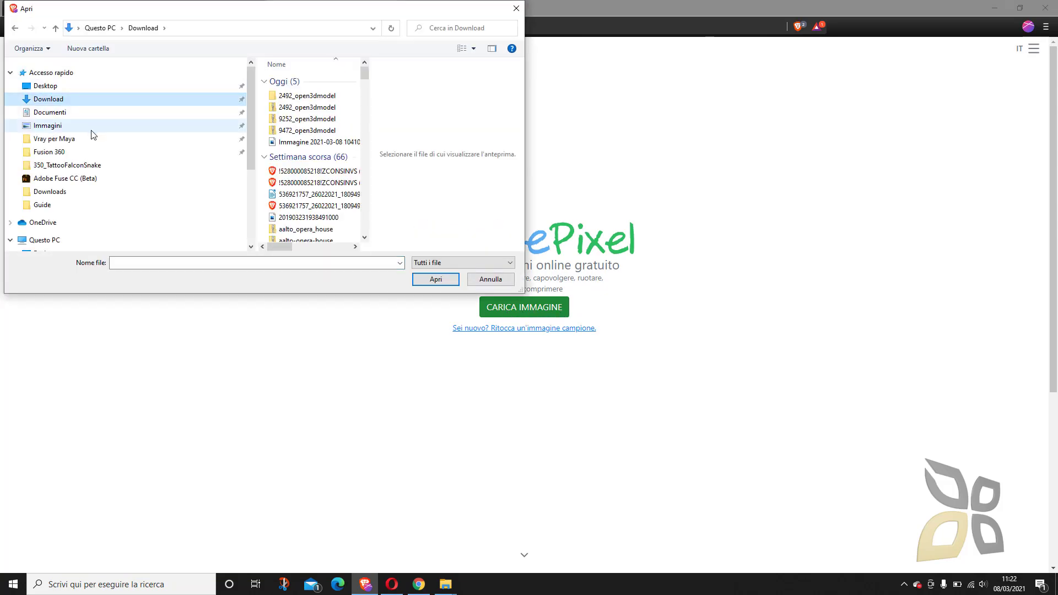
left_click(302, 145)
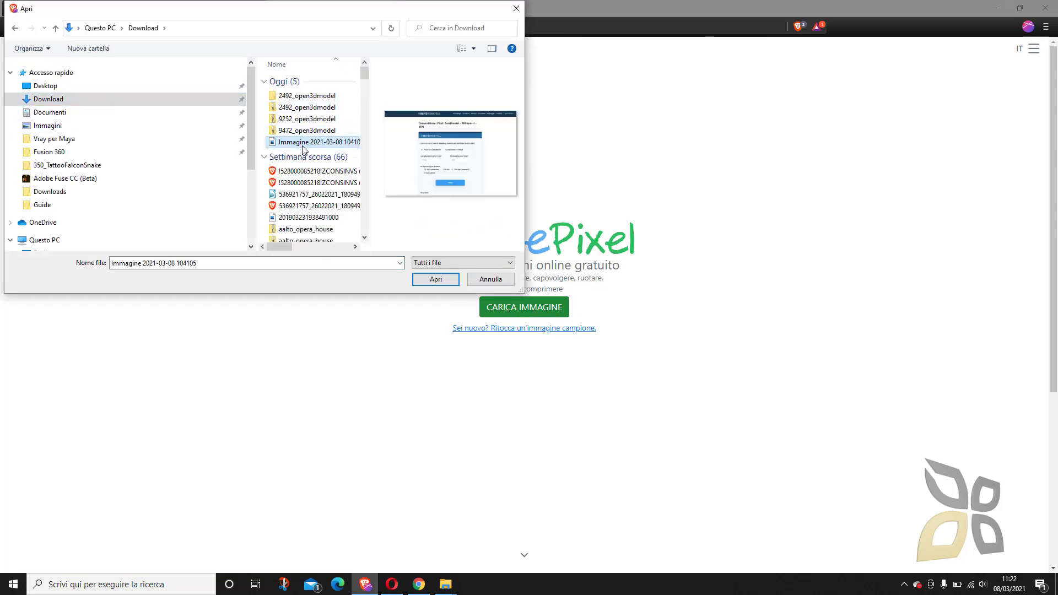
left_click(297, 219)
scroll(301, 217, "down", 1)
scroll(302, 216, "down", 2)
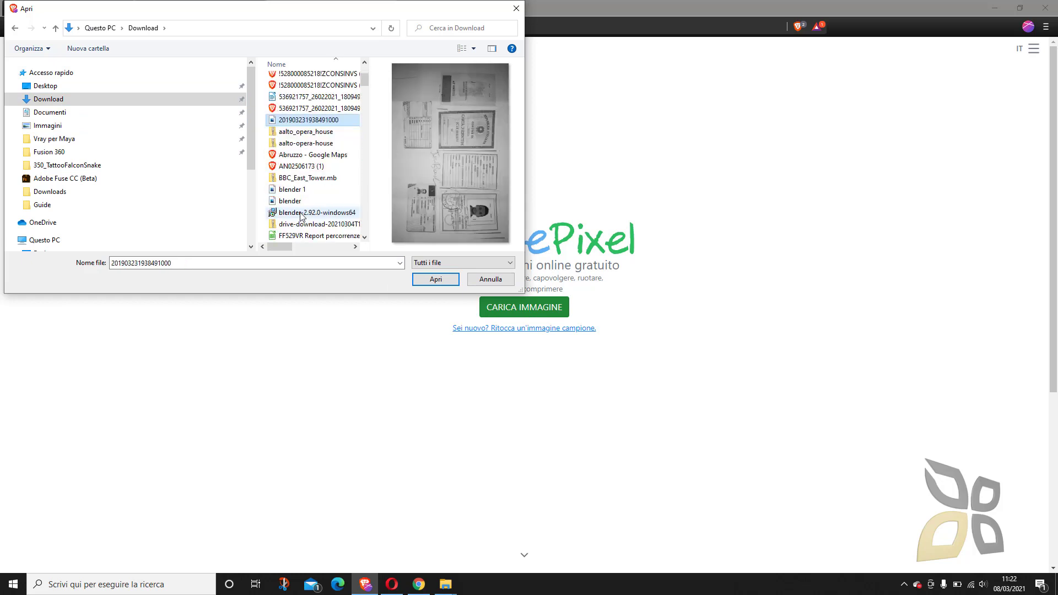
left_click(303, 192)
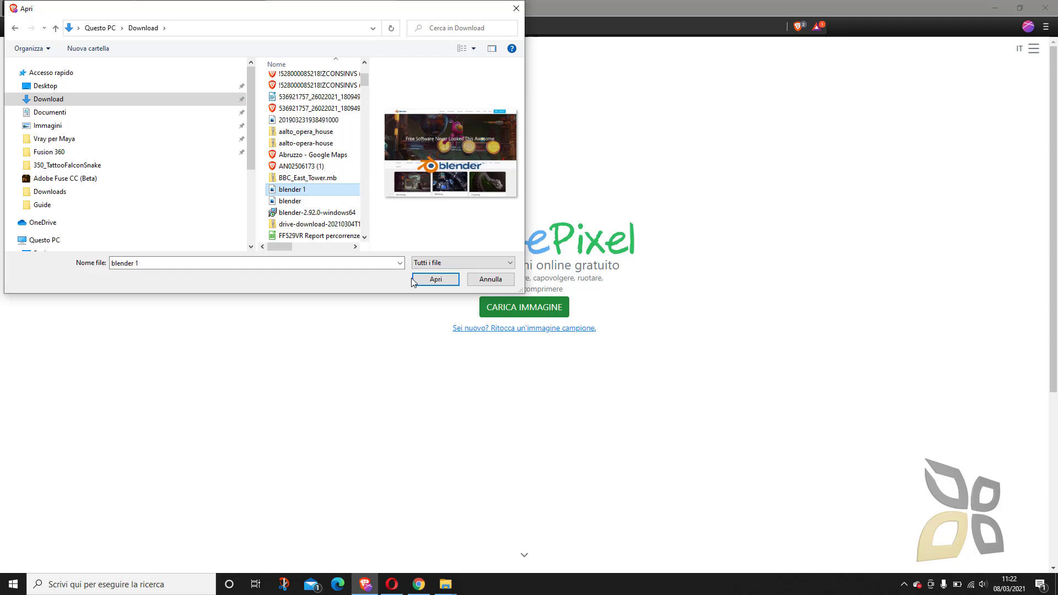
left_click(434, 280)
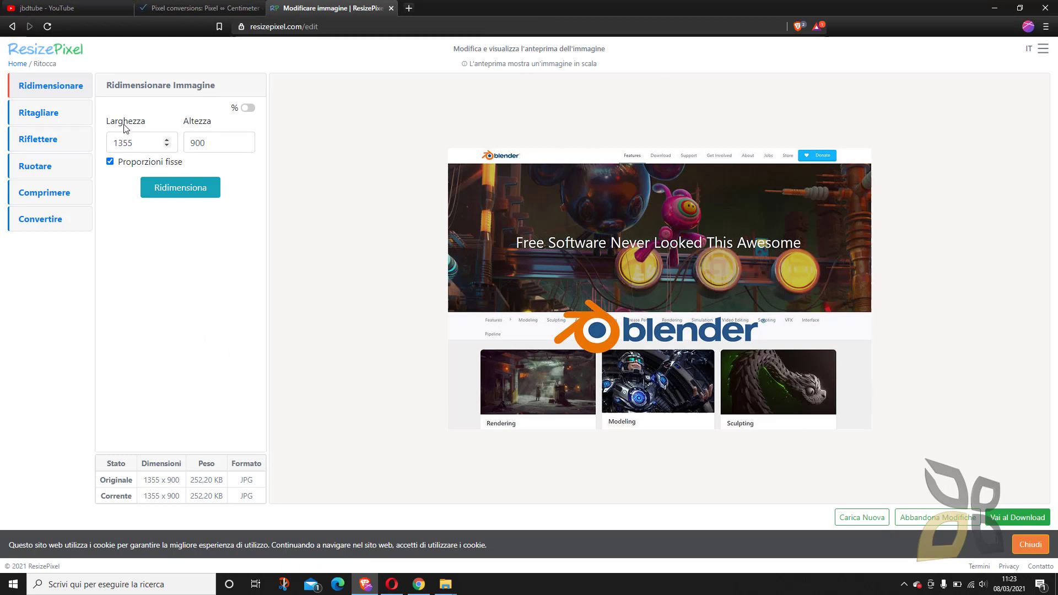
Check the 1355 width, 900 height and original 1355 x 900 size row.
double_click(124, 142)
double_click(198, 144)
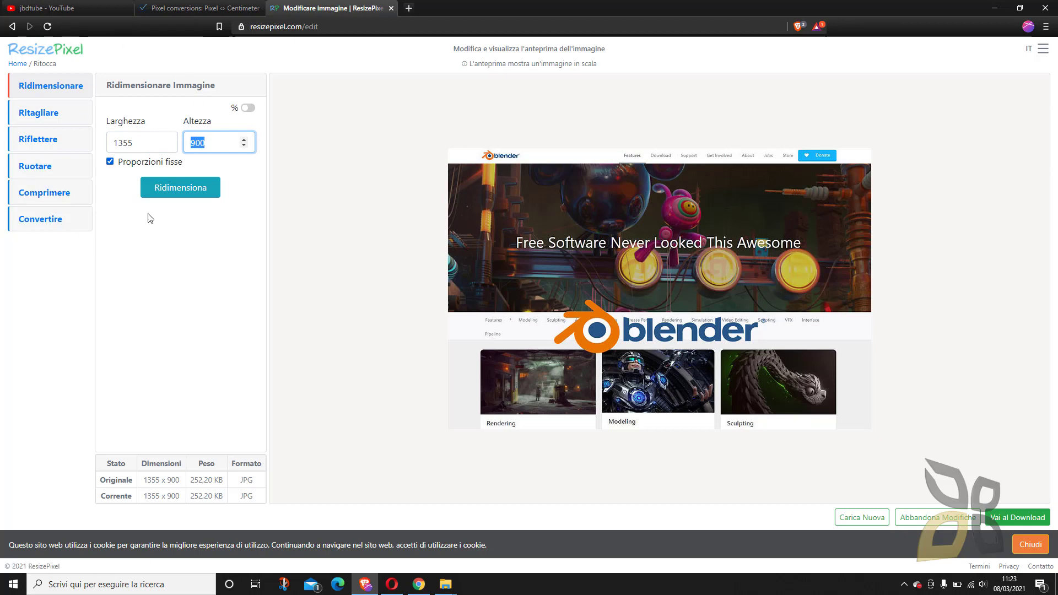
left_click(191, 249)
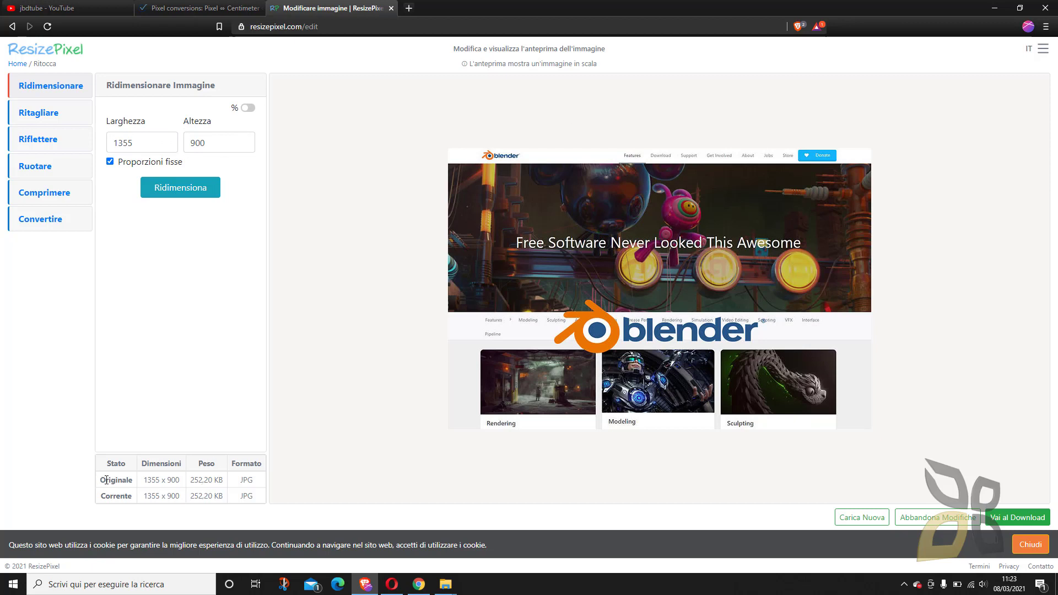
left_click_drag(106, 480, 223, 481)
left_click(193, 479)
Crop the site header off the top, leaving a 1108 x 639 image.
left_click(247, 482)
left_click(39, 113)
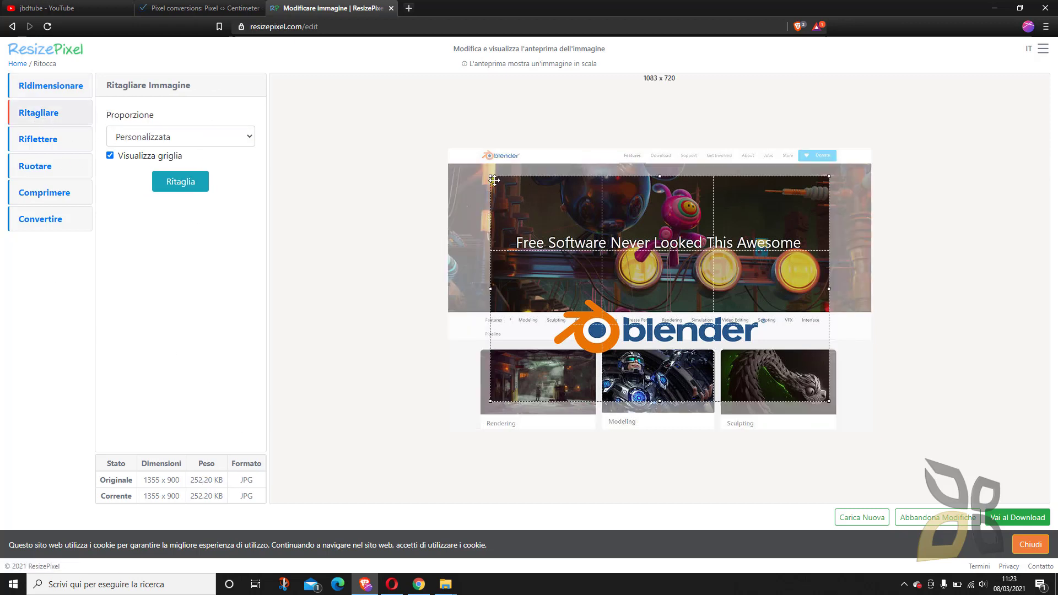
left_click_drag(494, 180, 491, 207)
left_click(185, 185)
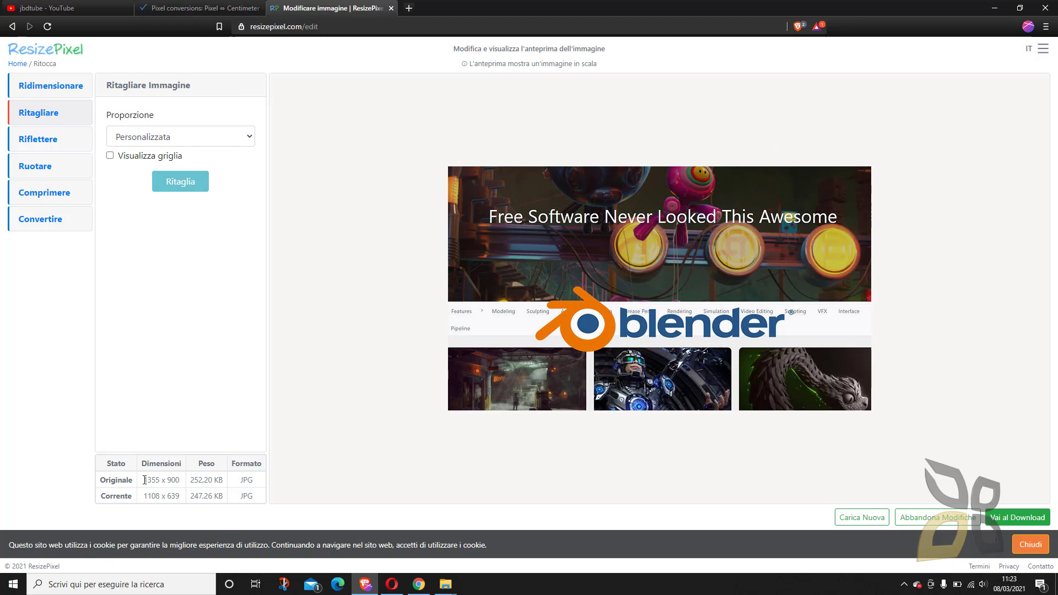
left_click_drag(145, 480, 251, 481)
left_click(146, 498)
left_click_drag(146, 495, 241, 498)
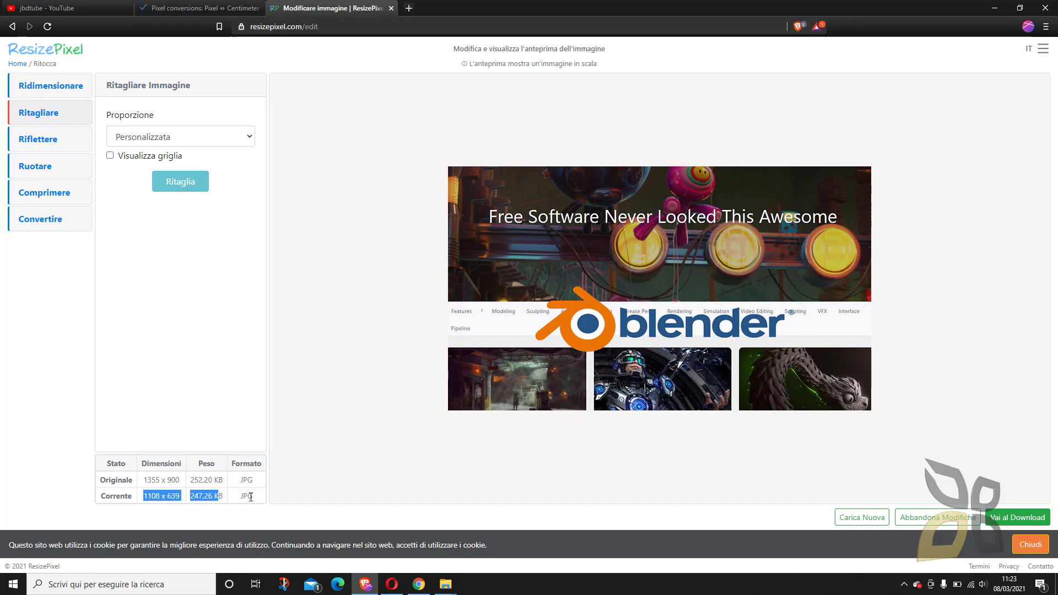
Set compression to a specific file size measured in MB.
left_click(40, 139)
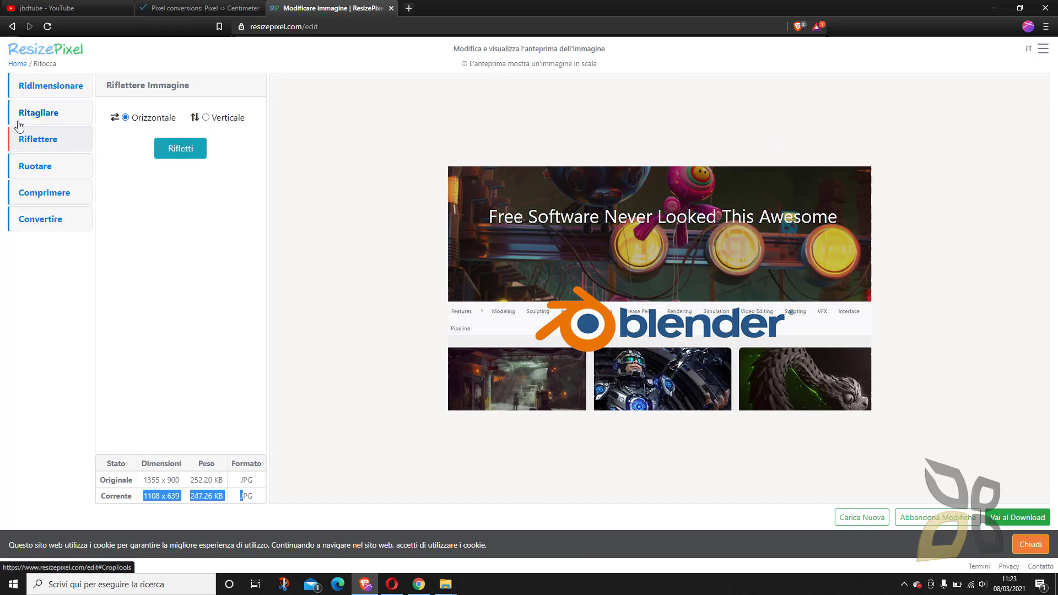
left_click(50, 166)
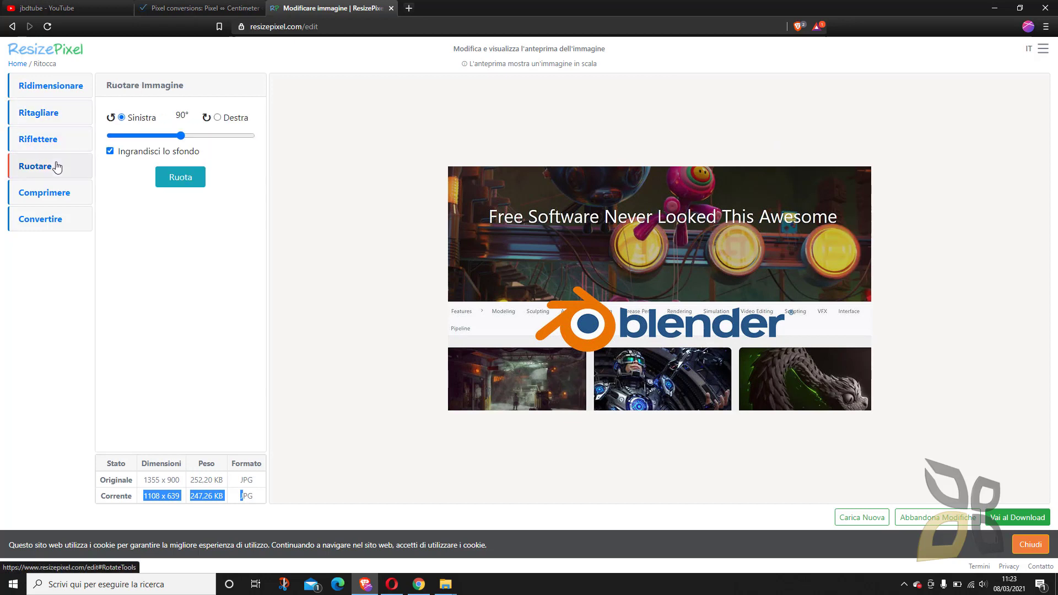
left_click(27, 205)
left_click(238, 158)
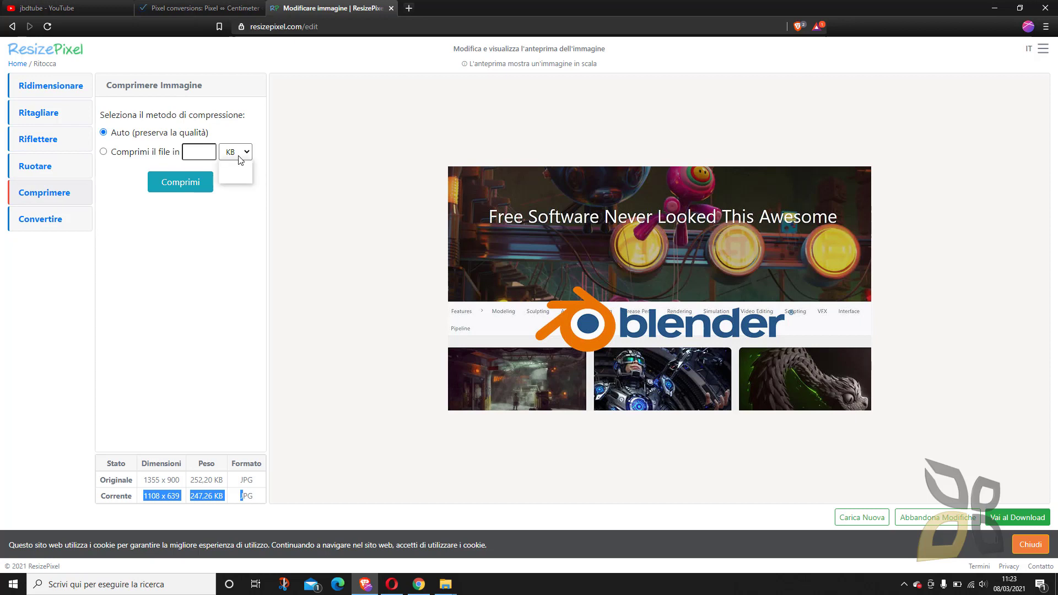
left_click(237, 177)
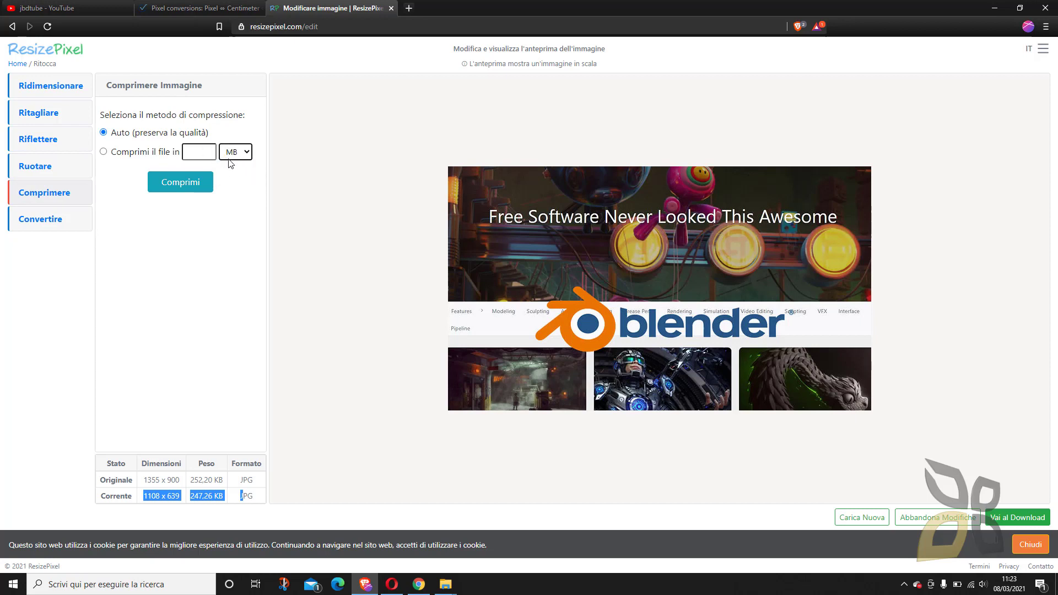
left_click(170, 157)
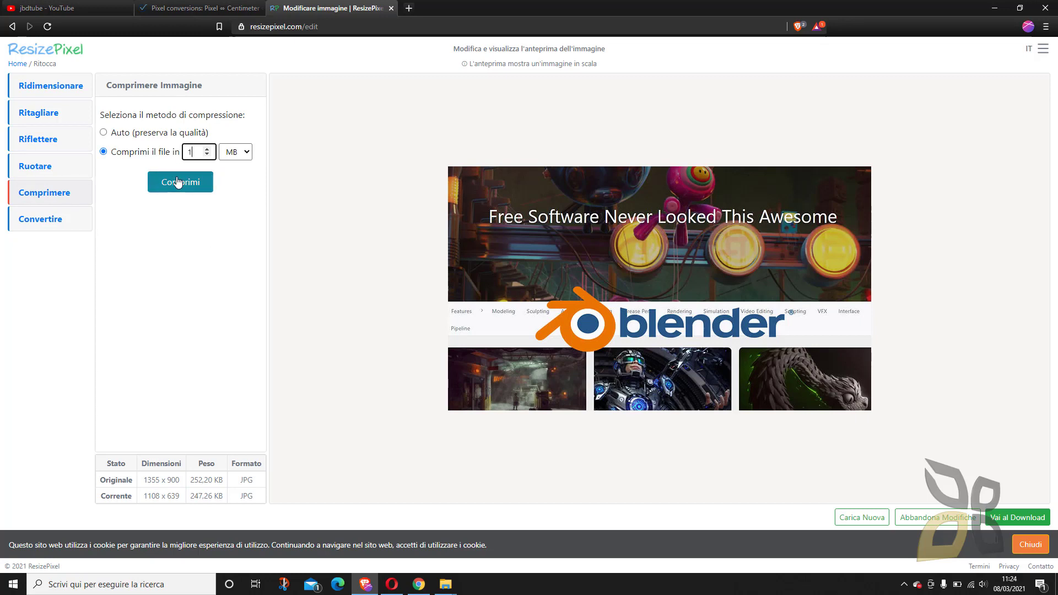
Review the conversion formats keeping PNG, then return to the BlitzResults converter.
left_click(55, 220)
left_click(166, 118)
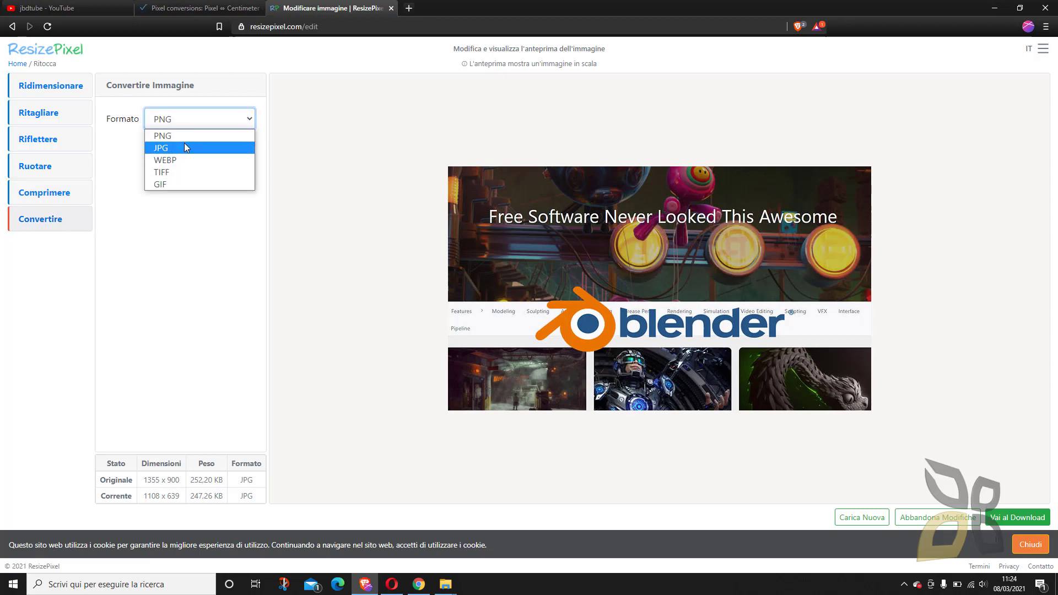
left_click(201, 256)
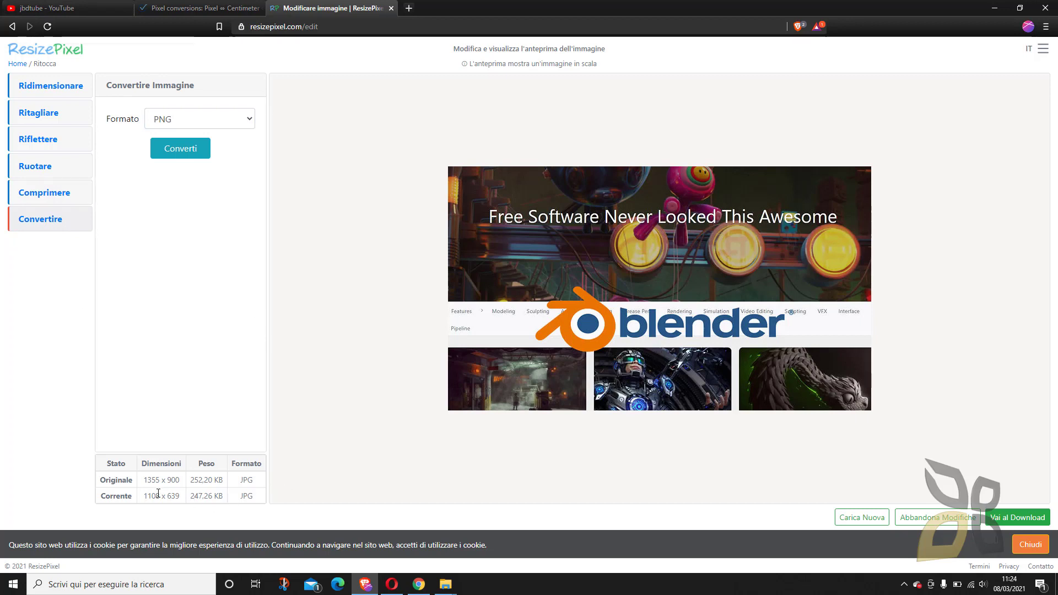
left_click_drag(144, 481, 180, 483)
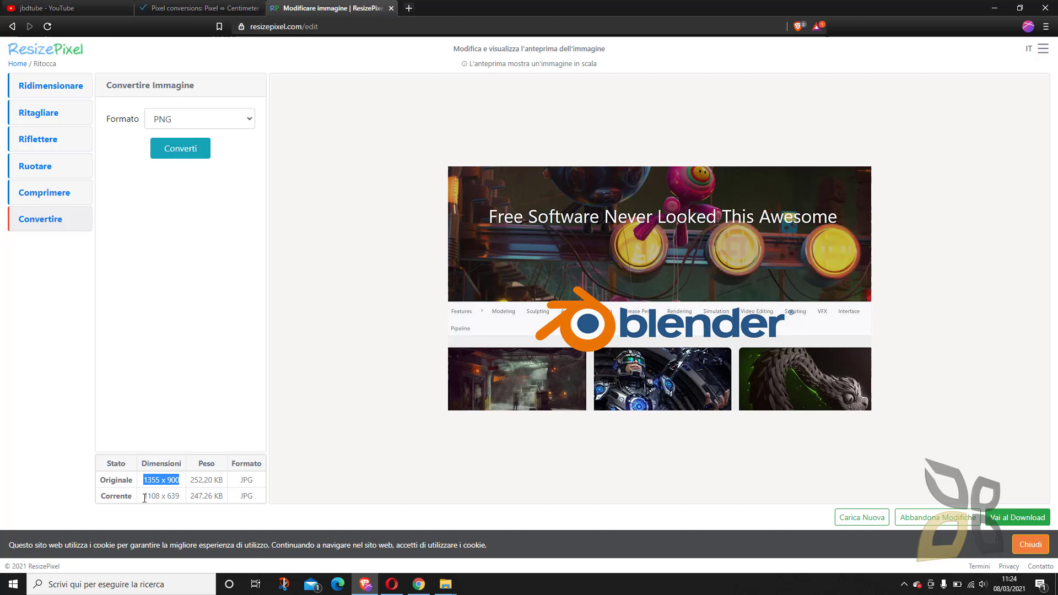
left_click(177, 501)
left_click(198, 9)
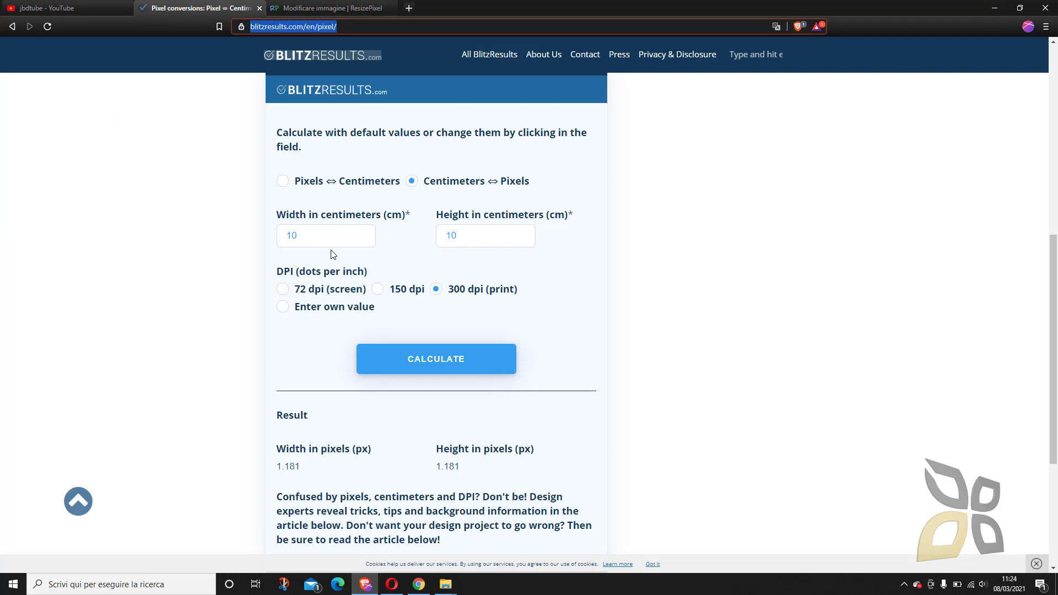
Convert 1000 × 600 pixels to centimetres at 300 dpi, giving 8,47 × 5,08 cm.
left_click(283, 182)
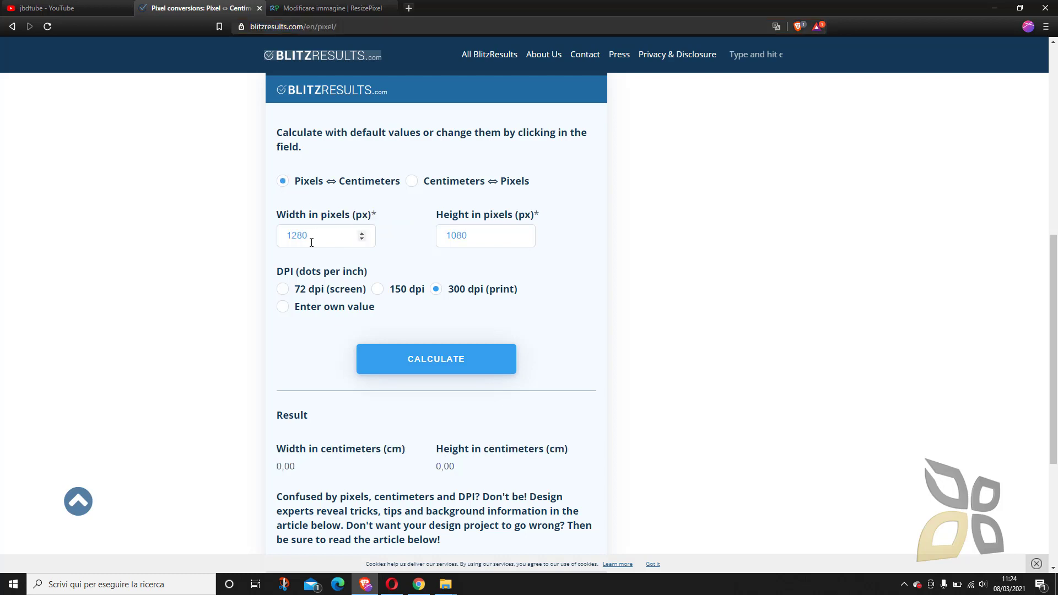
left_click_drag(312, 243, 247, 238)
type("1")
left_click_drag(518, 236, 451, 238)
type("6")
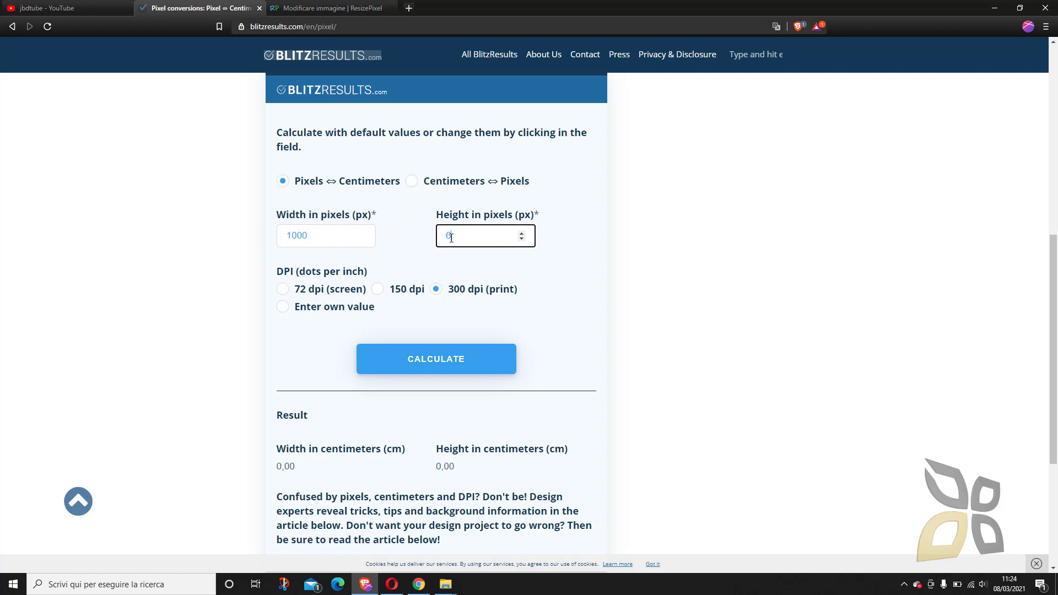
left_click(666, 215)
left_click(442, 378)
Set the resolution to 150 dpi, then select the custom DPI option.
left_click(400, 291)
left_click(378, 291)
left_click(438, 290)
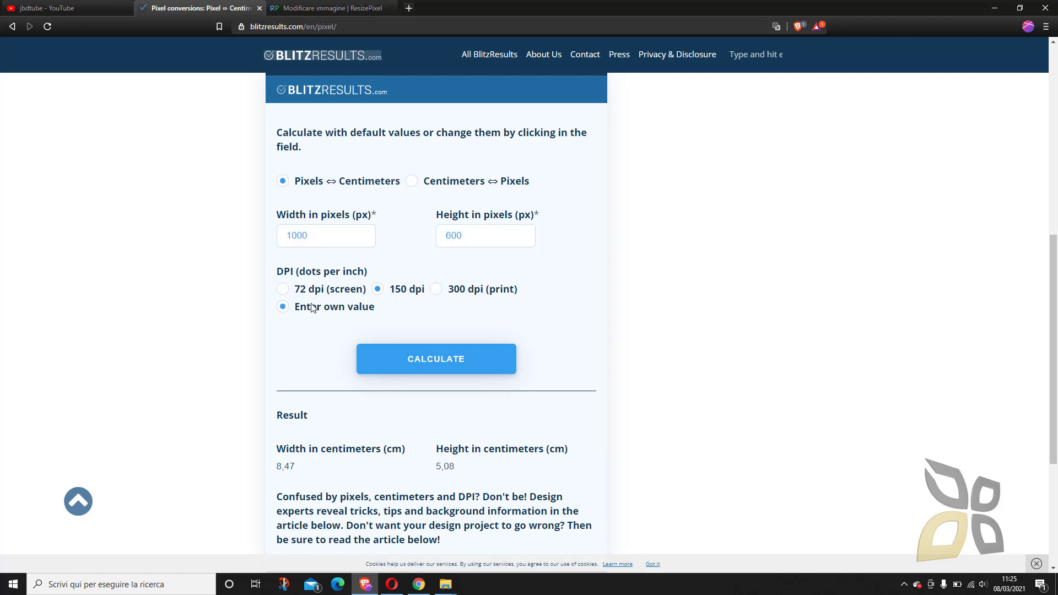
left_click_drag(313, 307, 307, 307)
Calculate 1000 × 600 px at a custom 200 dpi.
left_click(283, 307)
left_click(316, 359)
type("2")
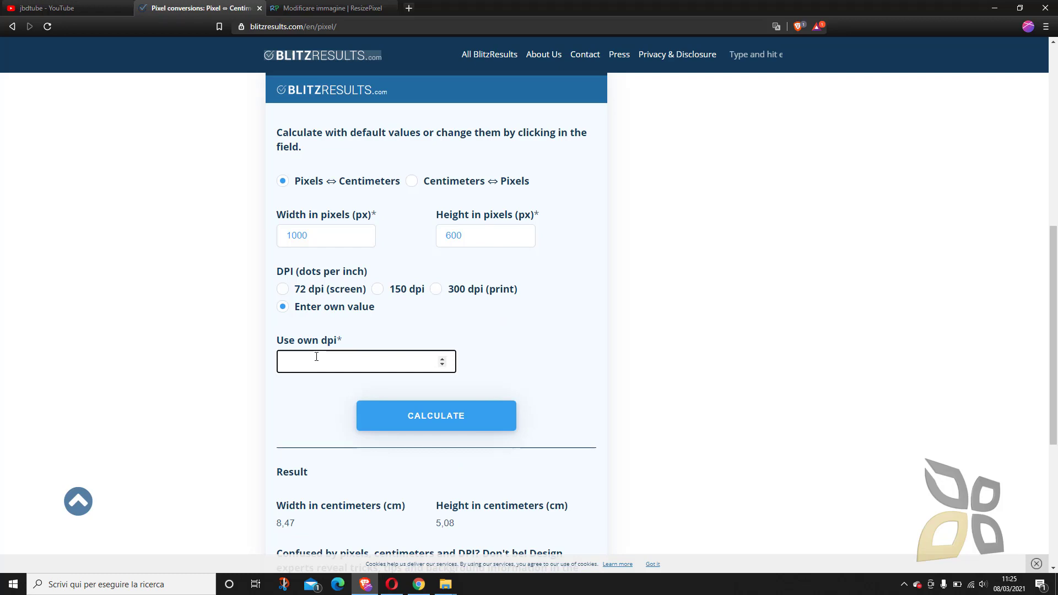
type("00")
left_click(426, 419)
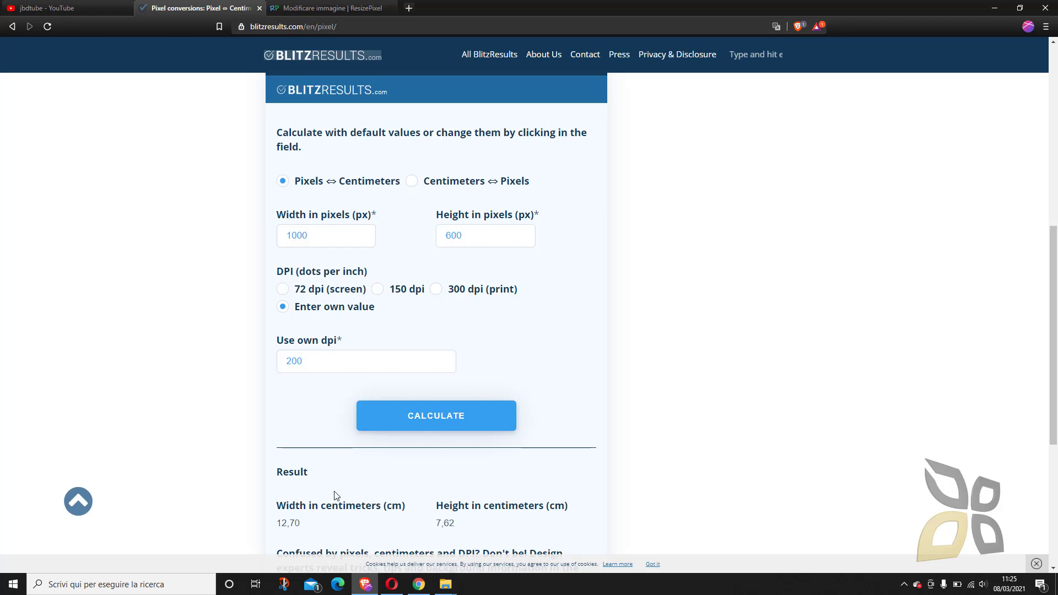
Check the 12,70 × 7,62 cm results and switch the resolution to 72 dpi.
double_click(291, 527)
double_click(450, 521)
left_click(296, 521)
left_click(283, 292)
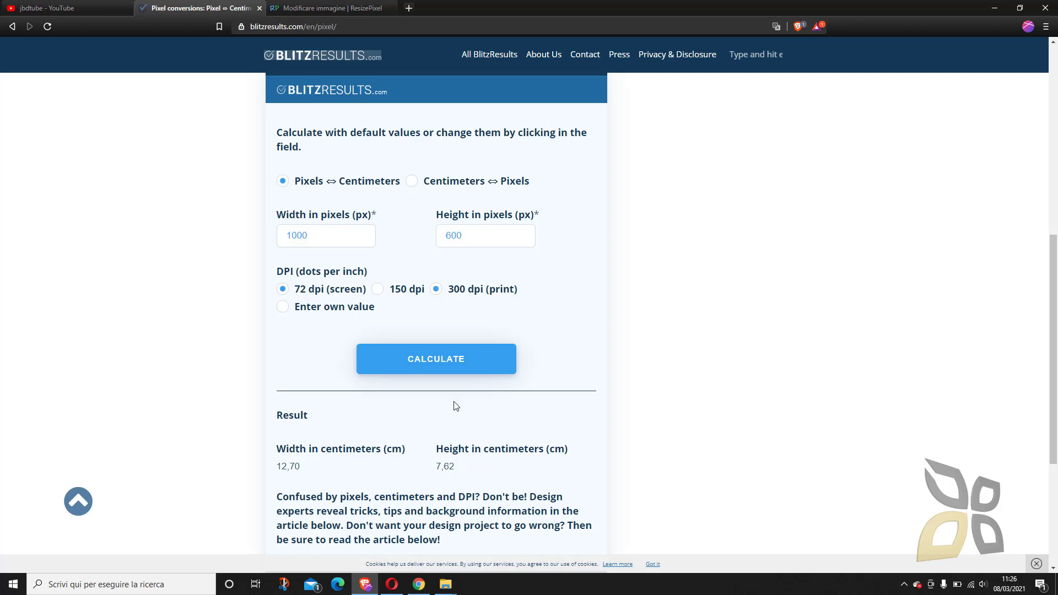
Scroll through the converter page, then open a new browser tab.
scroll(416, 312, "up", 3)
scroll(416, 312, "up", 4)
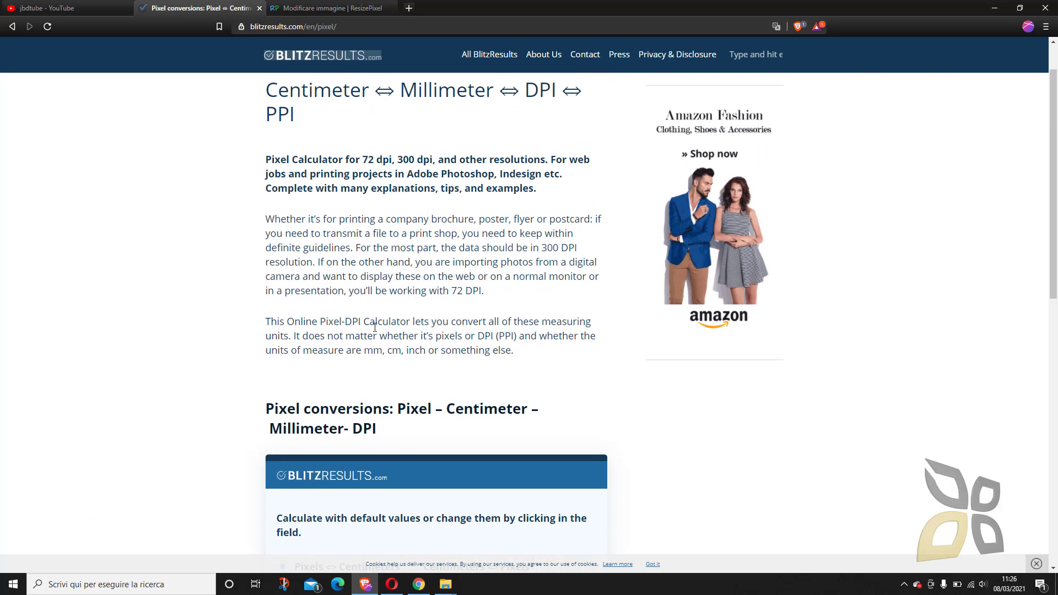
scroll(374, 327, "down", 8)
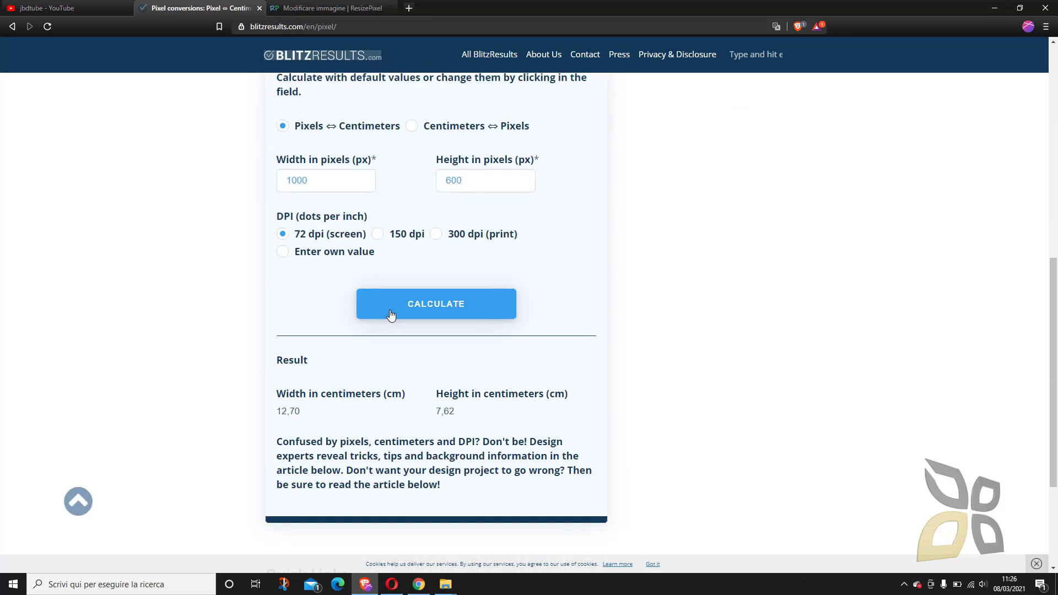
scroll(394, 312, "down", 3)
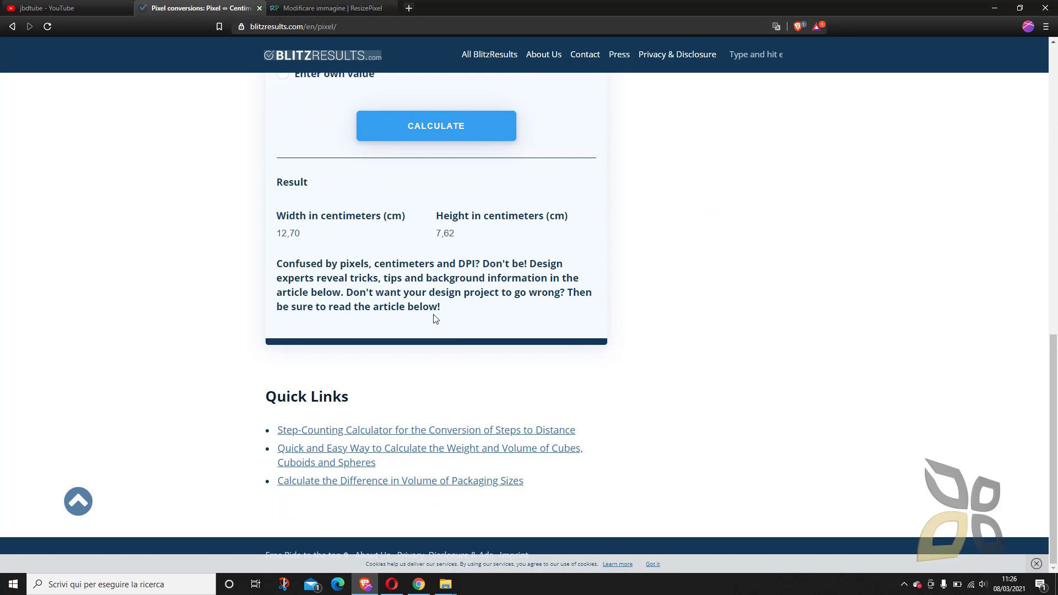
scroll(435, 318, "up", 5)
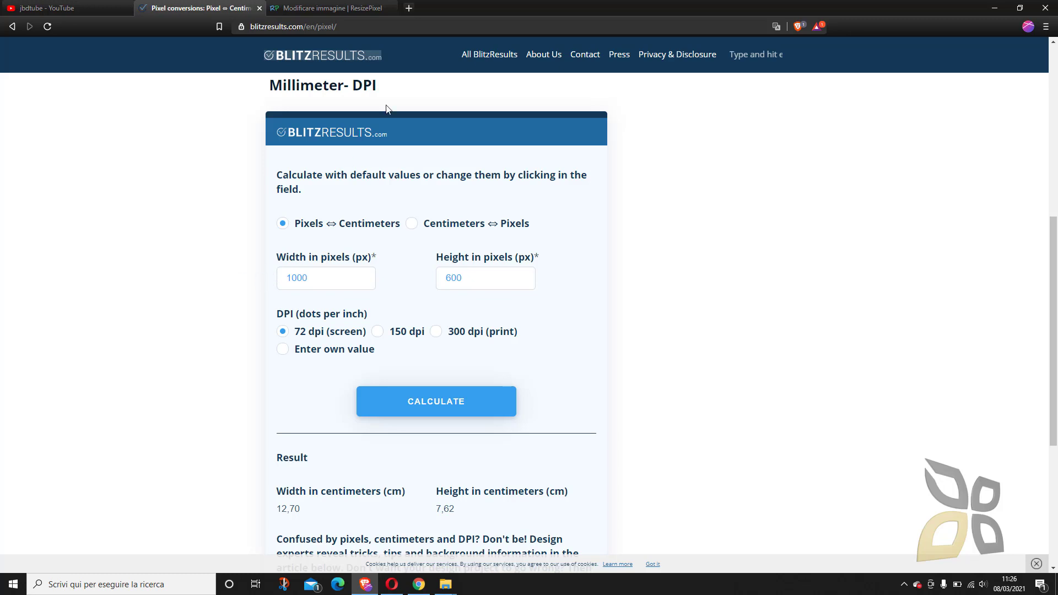
left_click(409, 8)
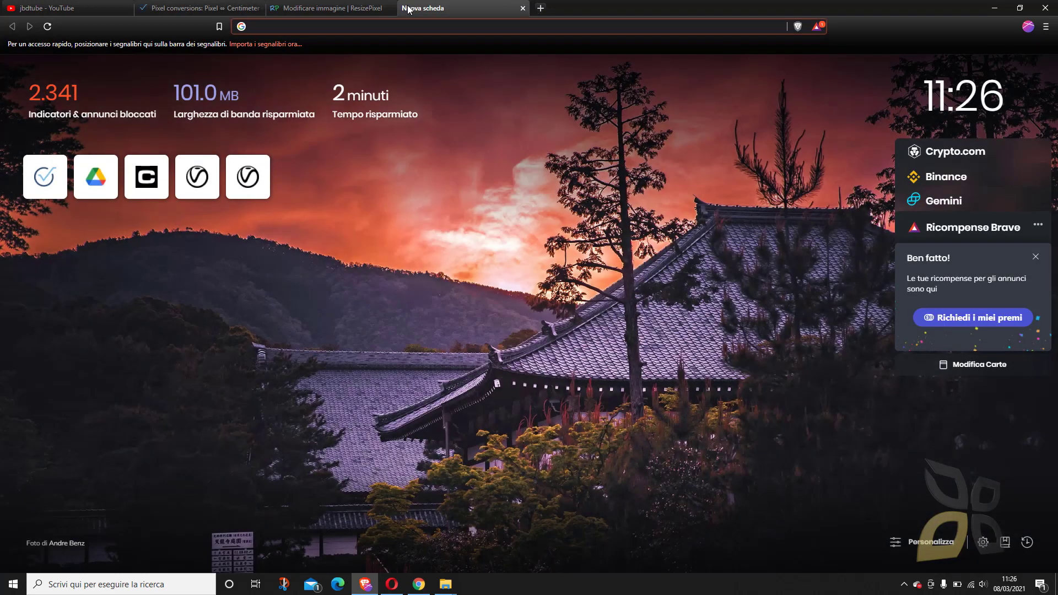
Search 'convert inch cm' to get 1 inch = 2.54 cm, then go to YouTube.
type("conv")
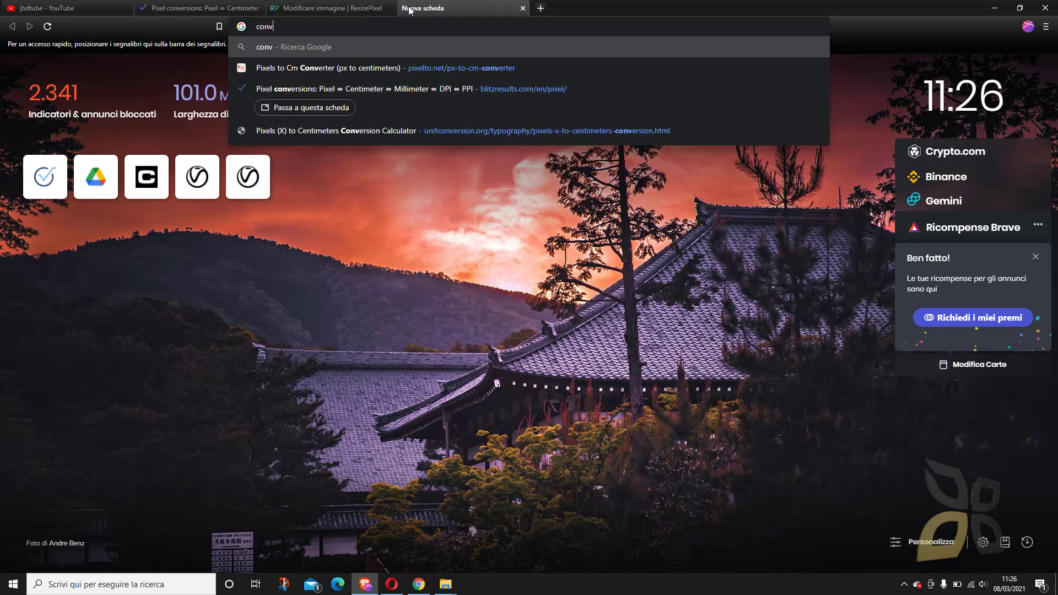
type("ert inch mm")
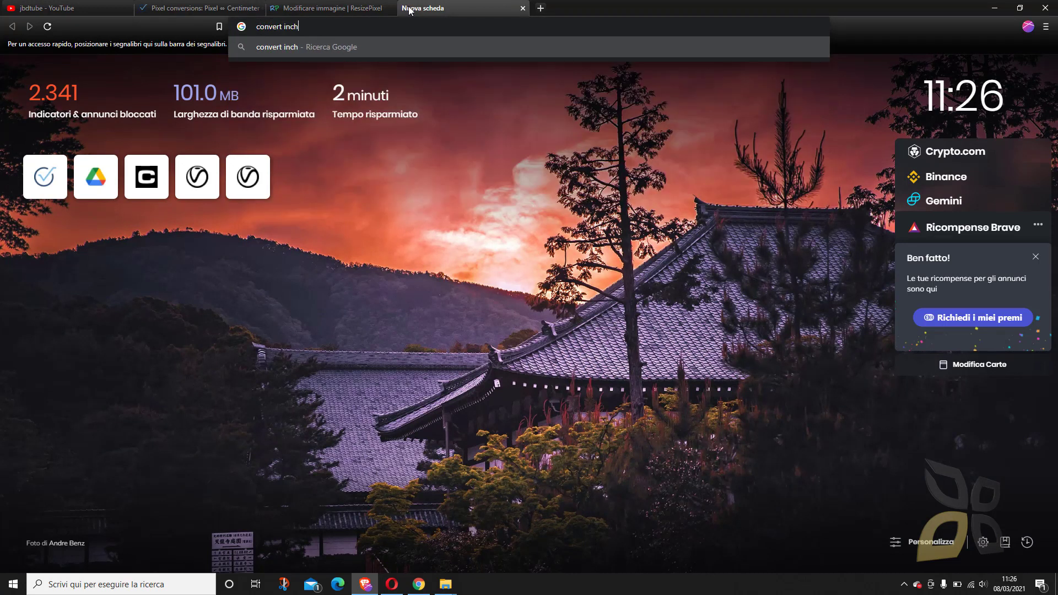
key("BackSpace")
key("BackSpace")
type("cm")
key("Return")
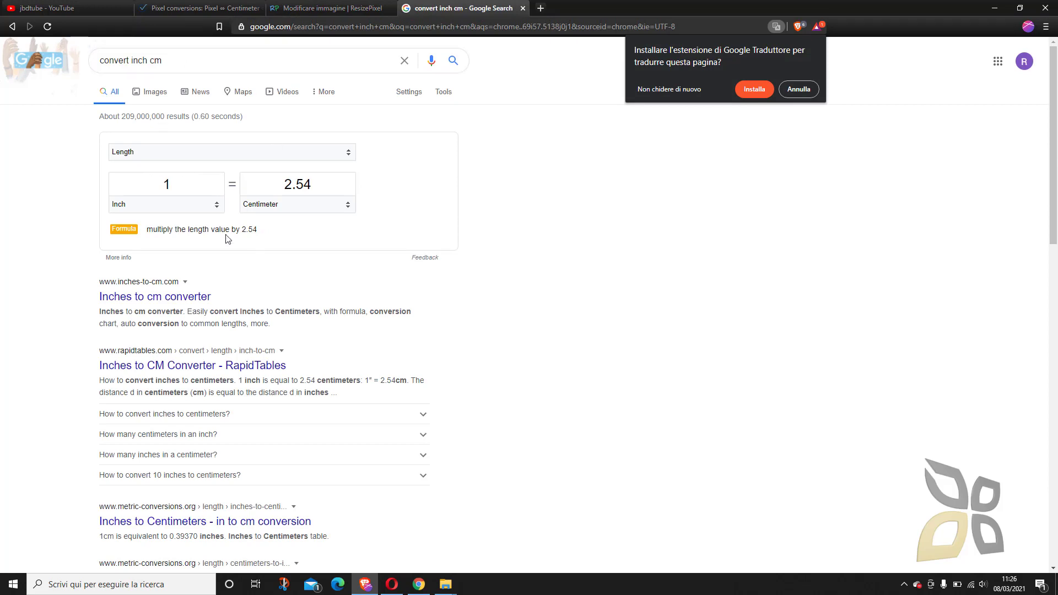
left_click(806, 91)
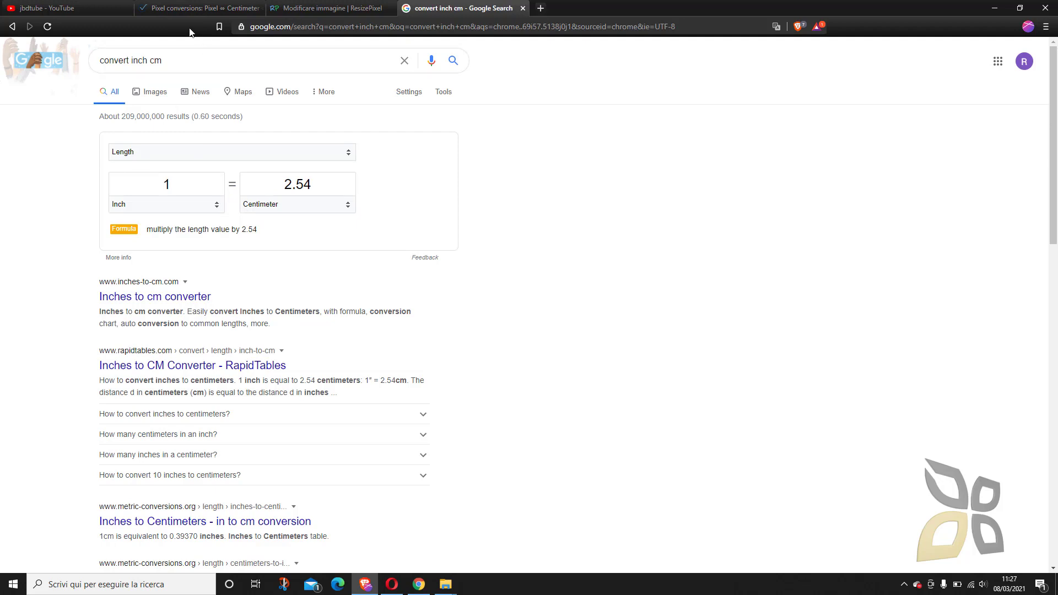
left_click(71, 10)
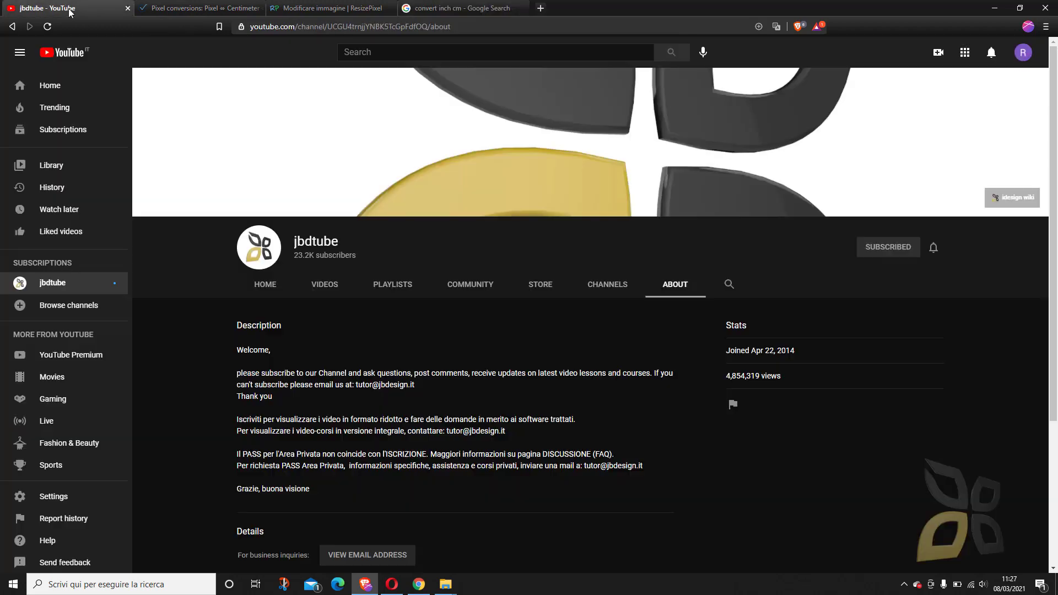
Browse the channel's uploaded videos.
left_click(332, 296)
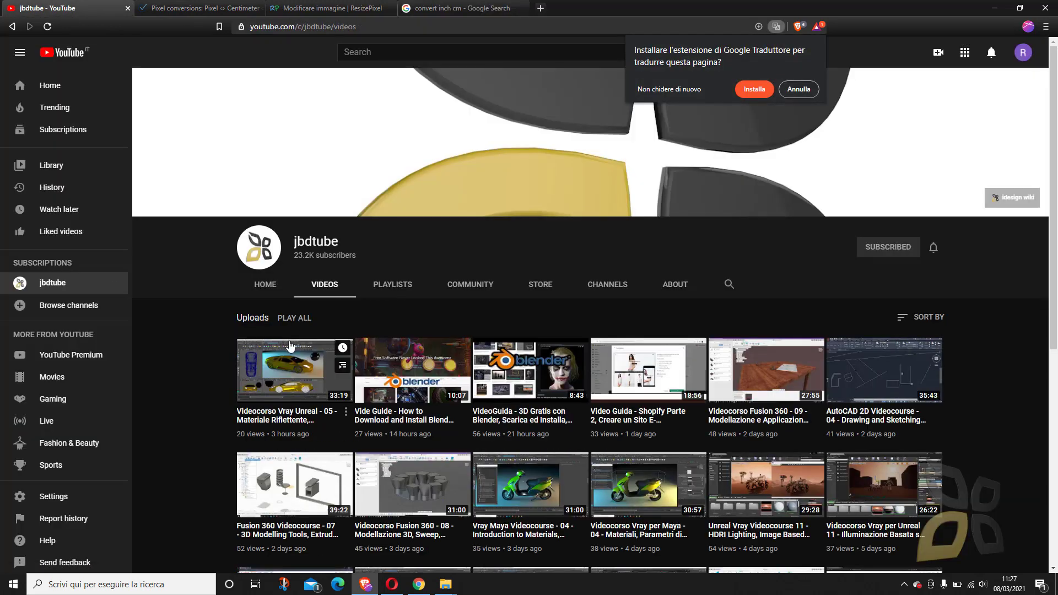
scroll(486, 397, "down", 1)
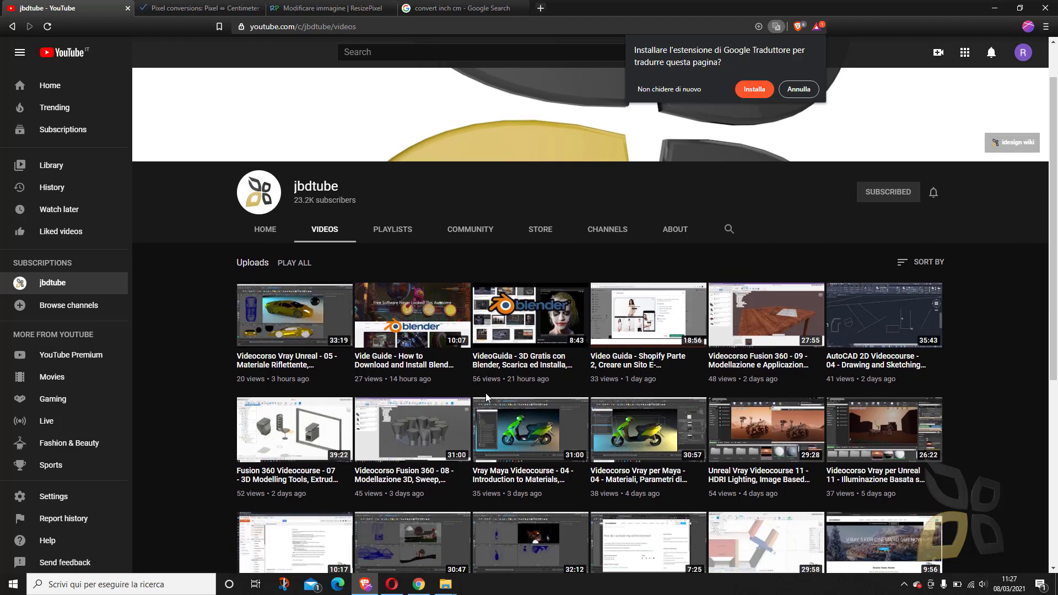
scroll(484, 396, "down", 2)
scroll(474, 391, "down", 6)
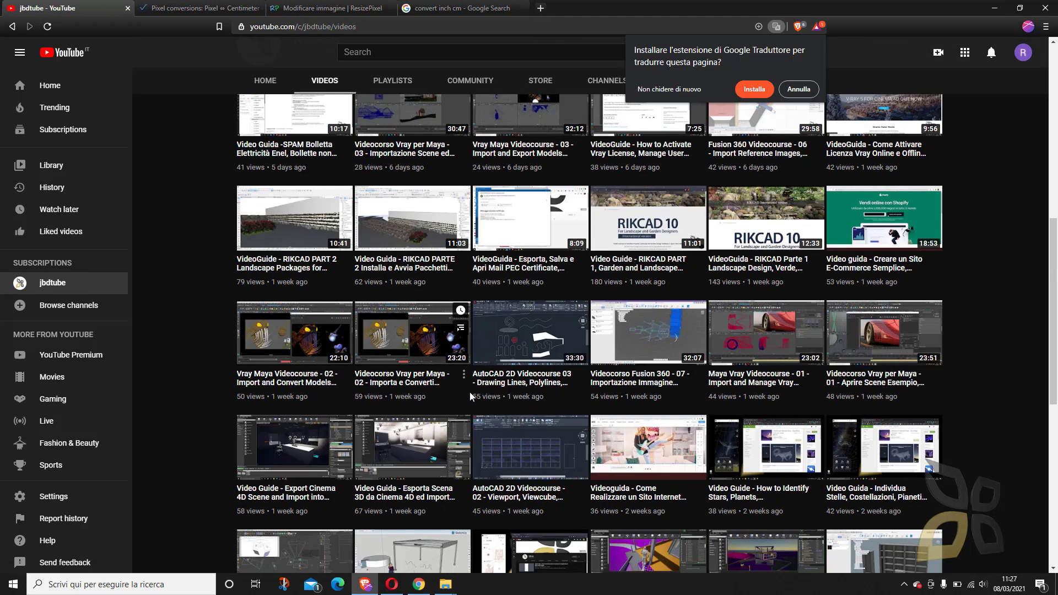
scroll(470, 392, "down", 2)
scroll(437, 407, "up", 5)
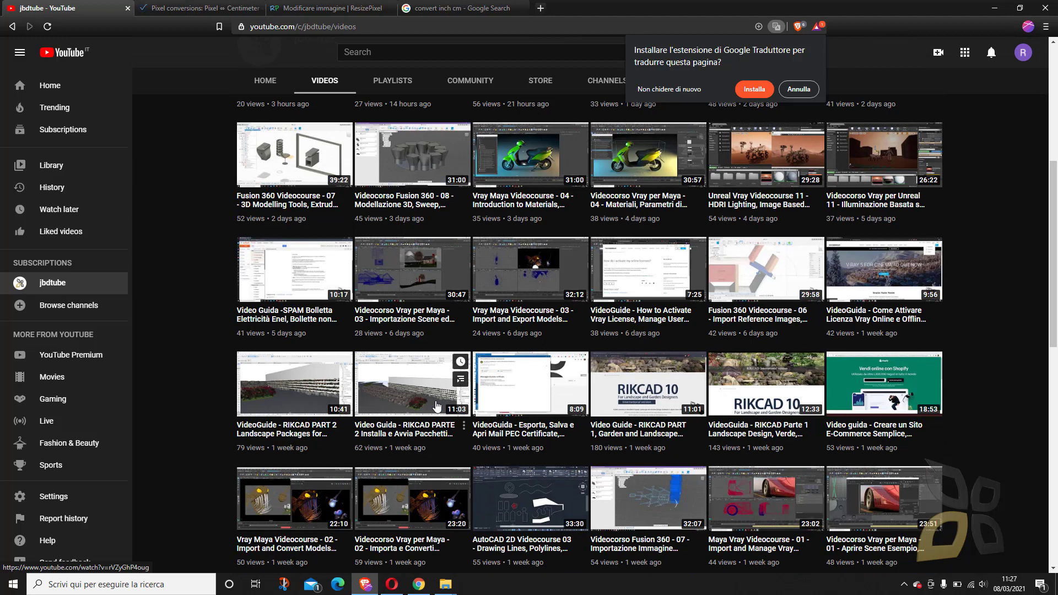
scroll(437, 407, "up", 6)
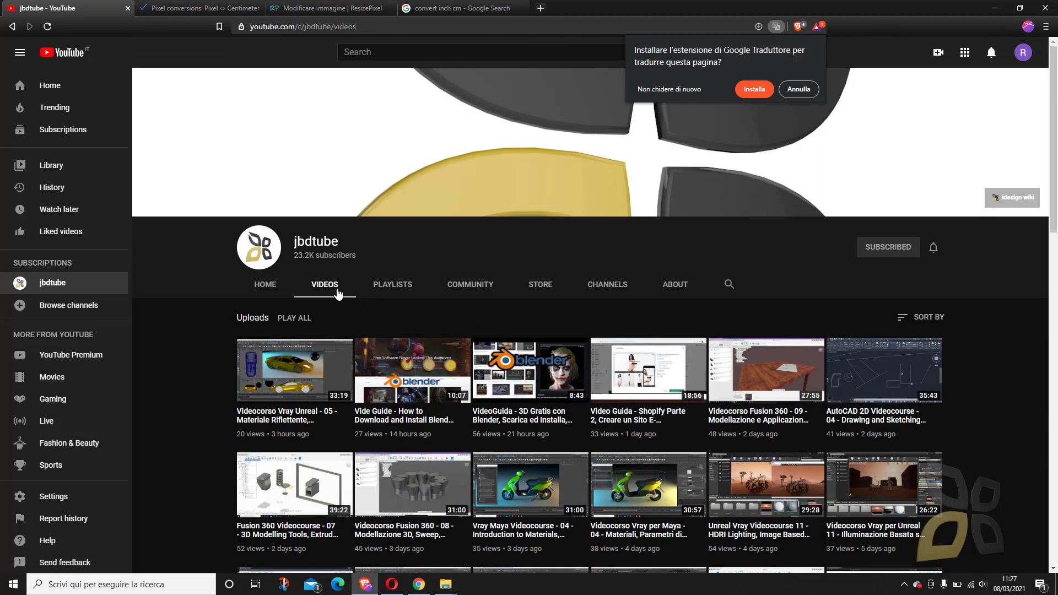
Show the channel's playlists, including the English Video-Courses row.
left_click(386, 294)
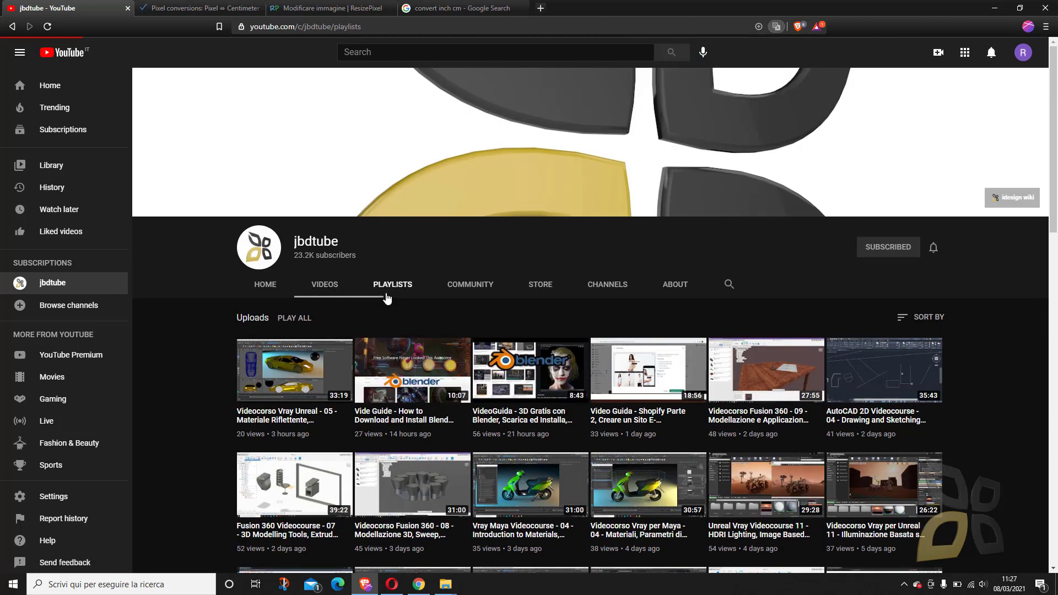
scroll(372, 327, "down", 3)
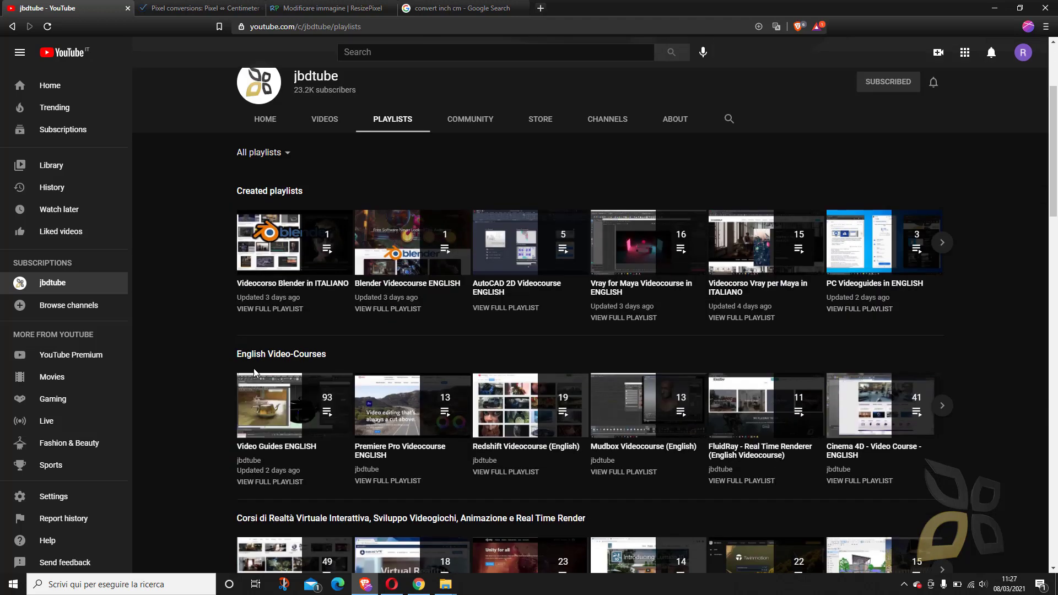
left_click_drag(399, 355, 188, 368)
left_click(187, 368)
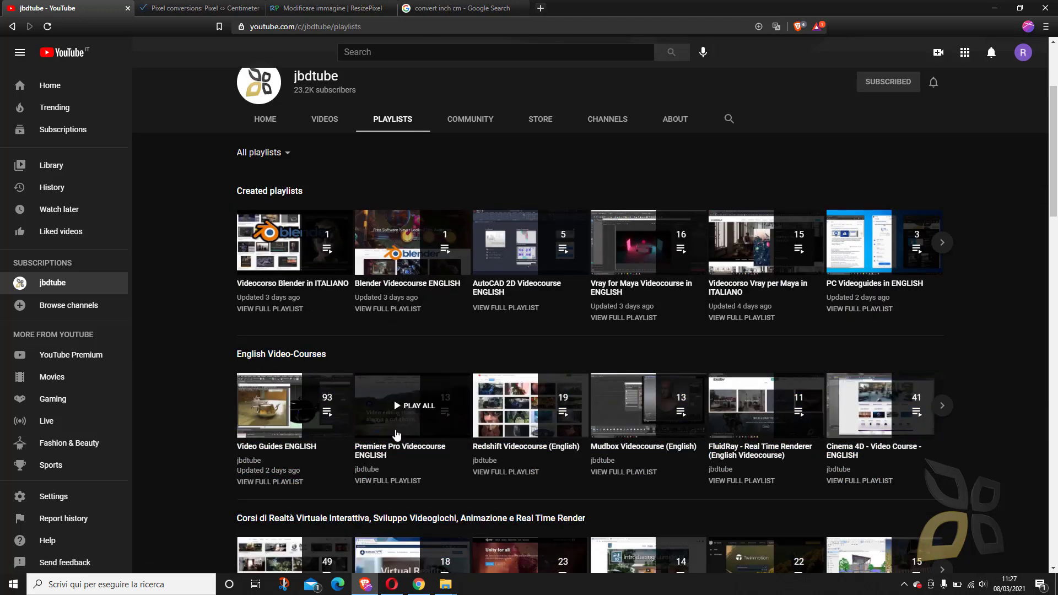